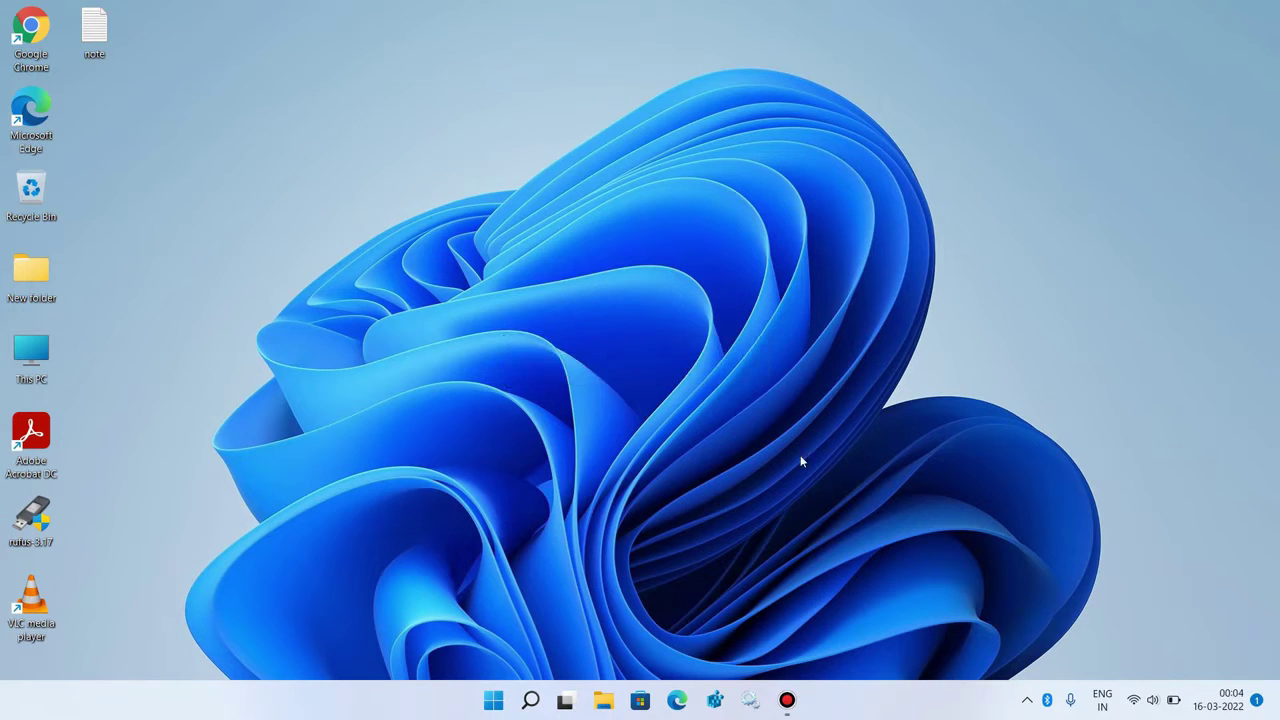
Step: Turn Airplane mode on and then off again from the Quick Settings panel
{"action": "left_click", "coordinate": [1138, 704]}
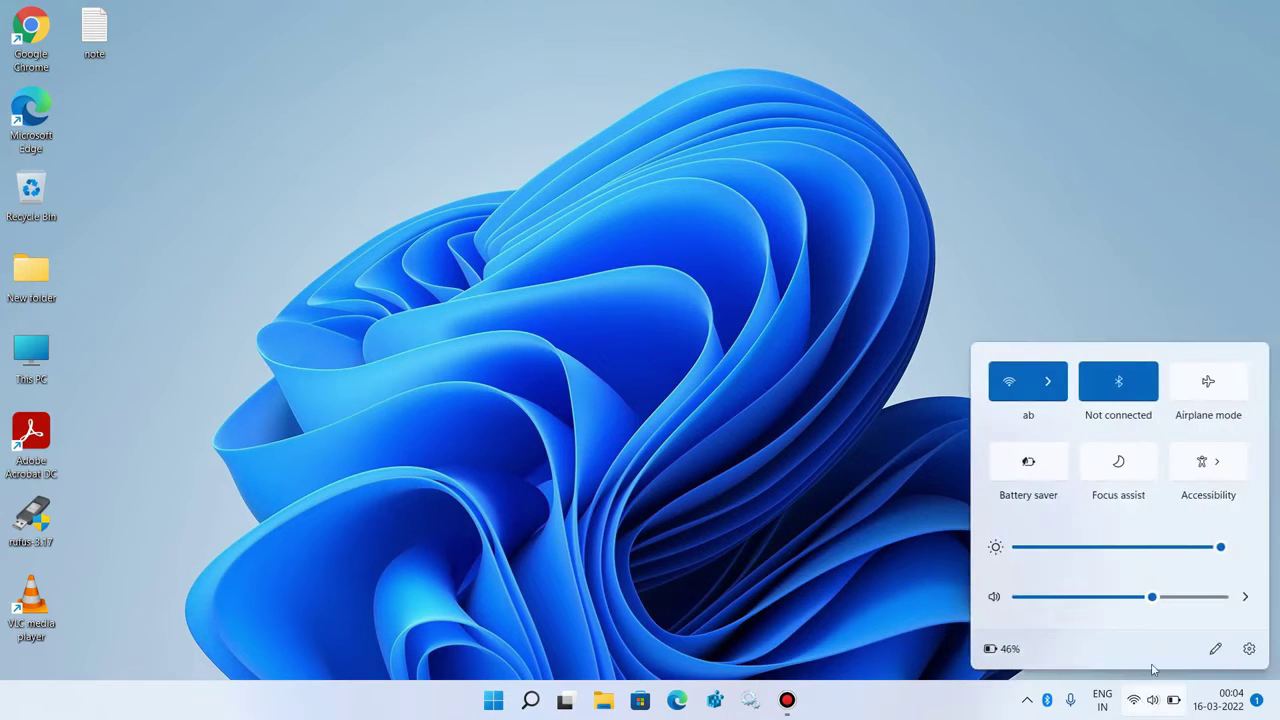
{"action": "left_click", "coordinate": [1214, 388]}
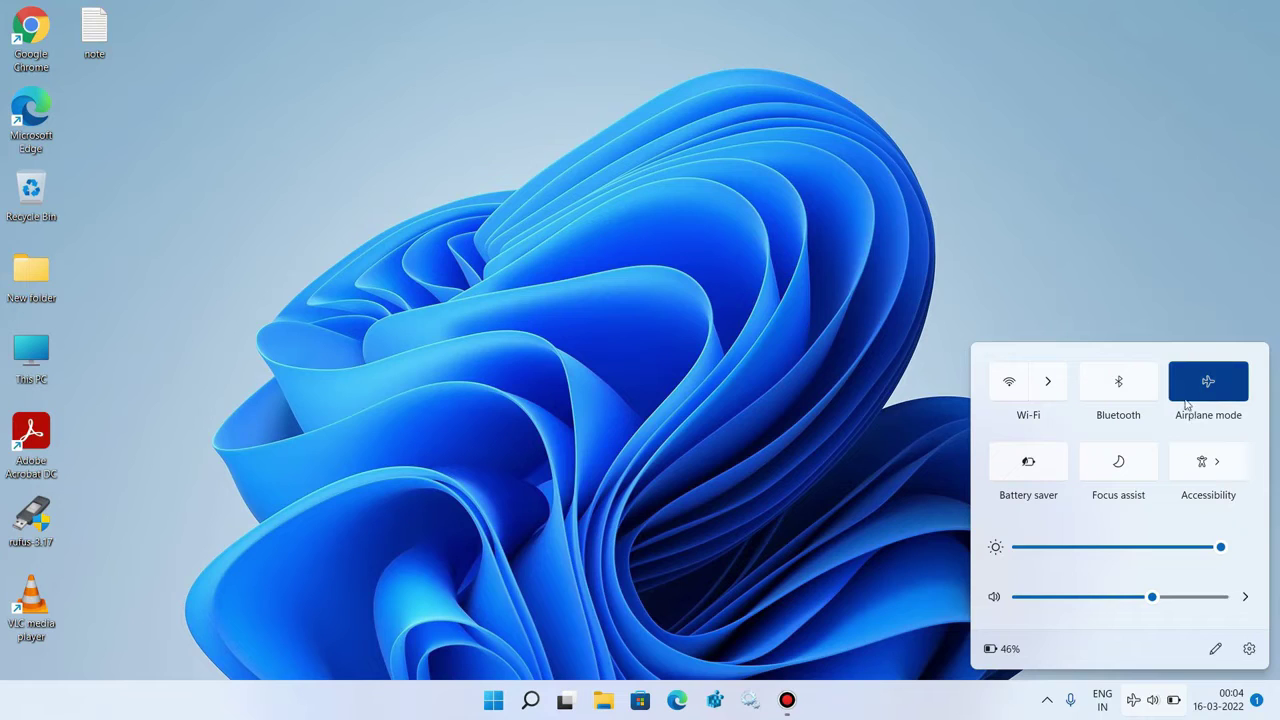
{"action": "left_click", "coordinate": [1205, 398]}
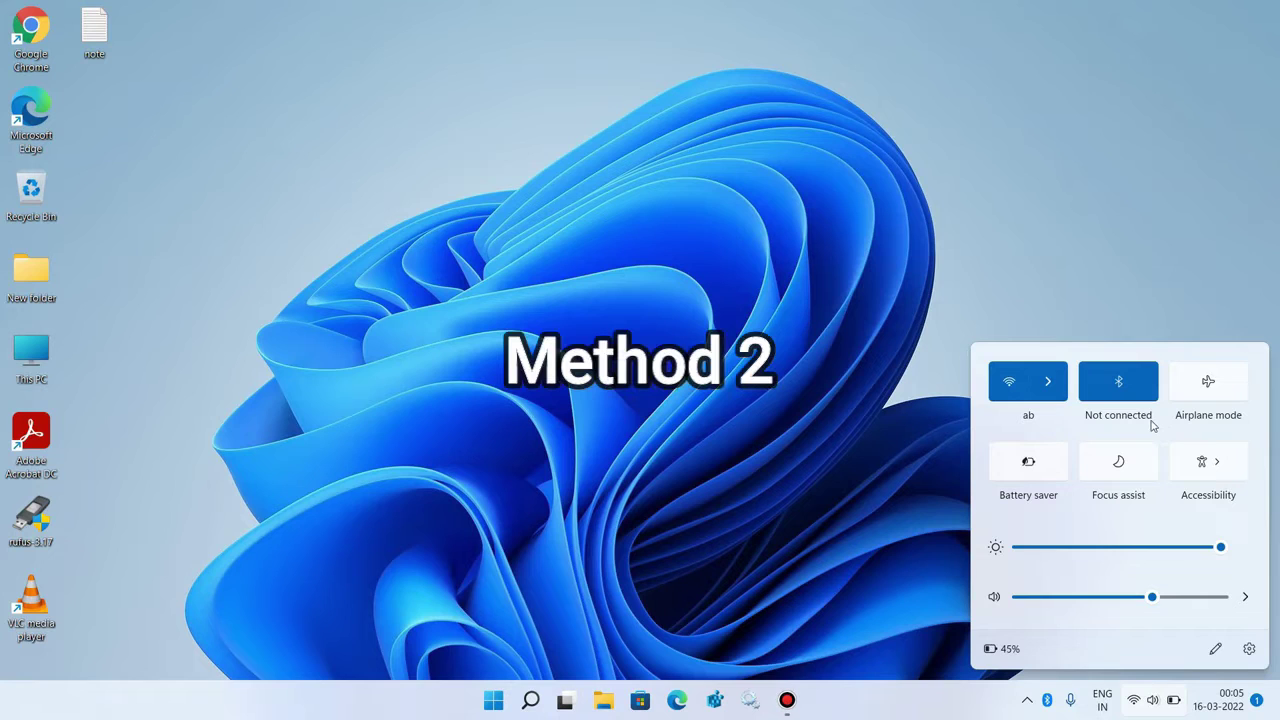
Step: Forget the saved Wi-Fi network 'ab' from the Wi-Fi list
{"action": "left_click", "coordinate": [1052, 387]}
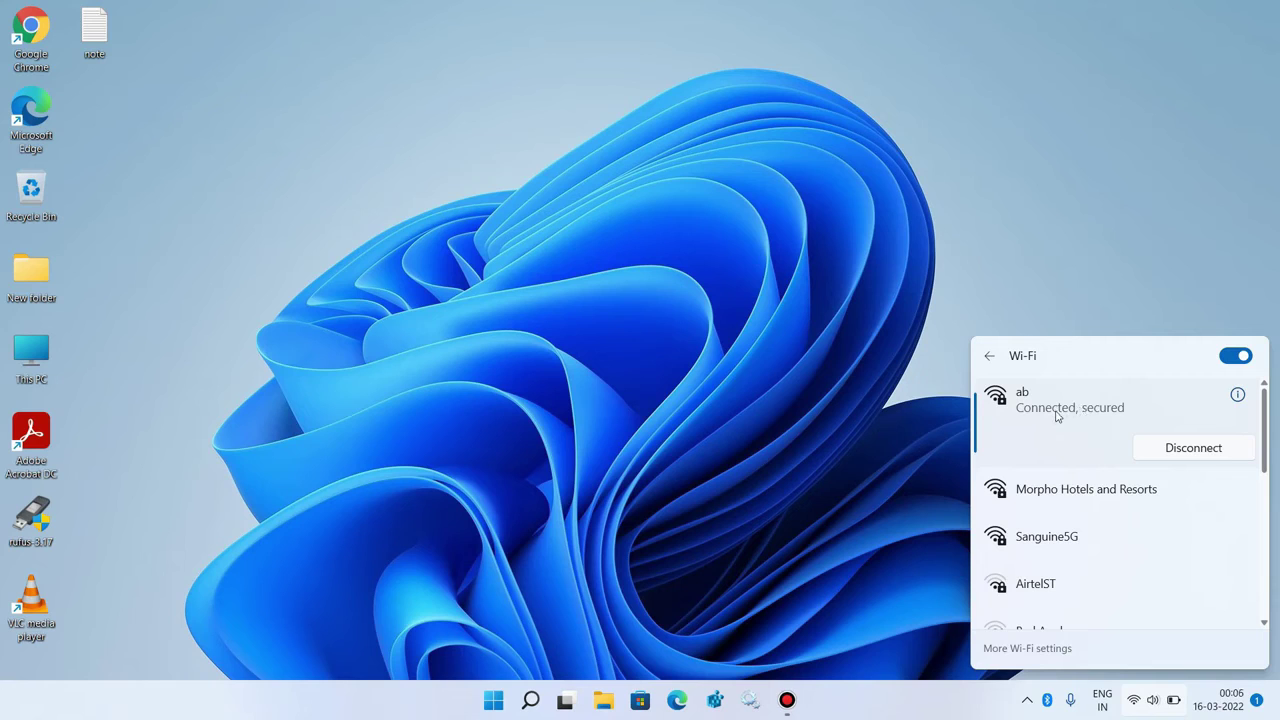
{"action": "right_click", "coordinate": [1056, 416]}
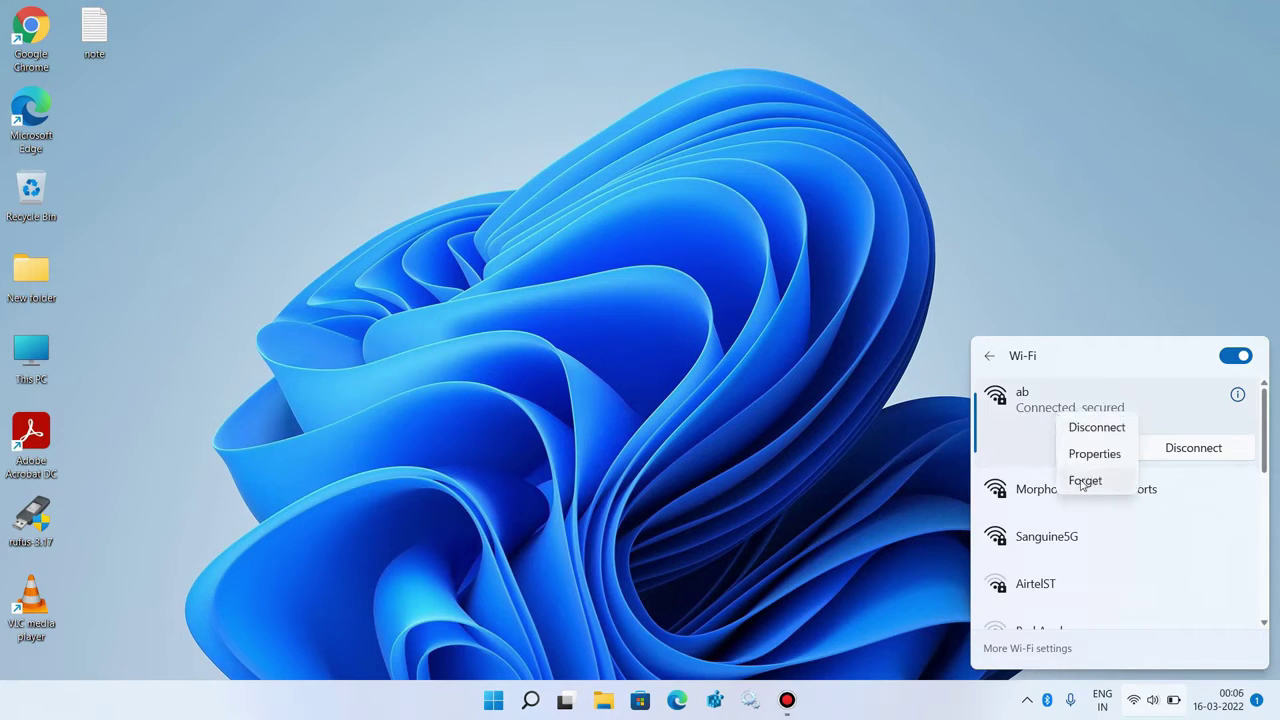
{"action": "left_click", "coordinate": [1084, 481]}
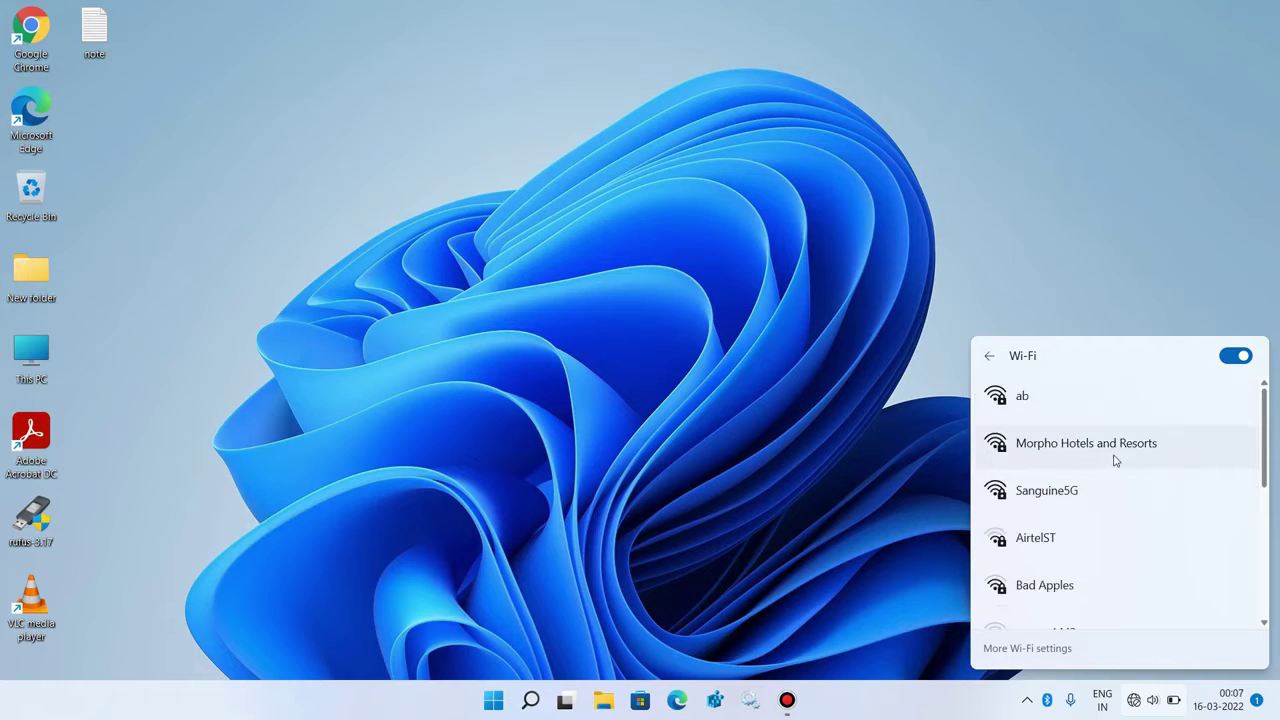
Step: Reconnect to 'ab' by entering the network security key
{"action": "left_click", "coordinate": [1083, 405]}
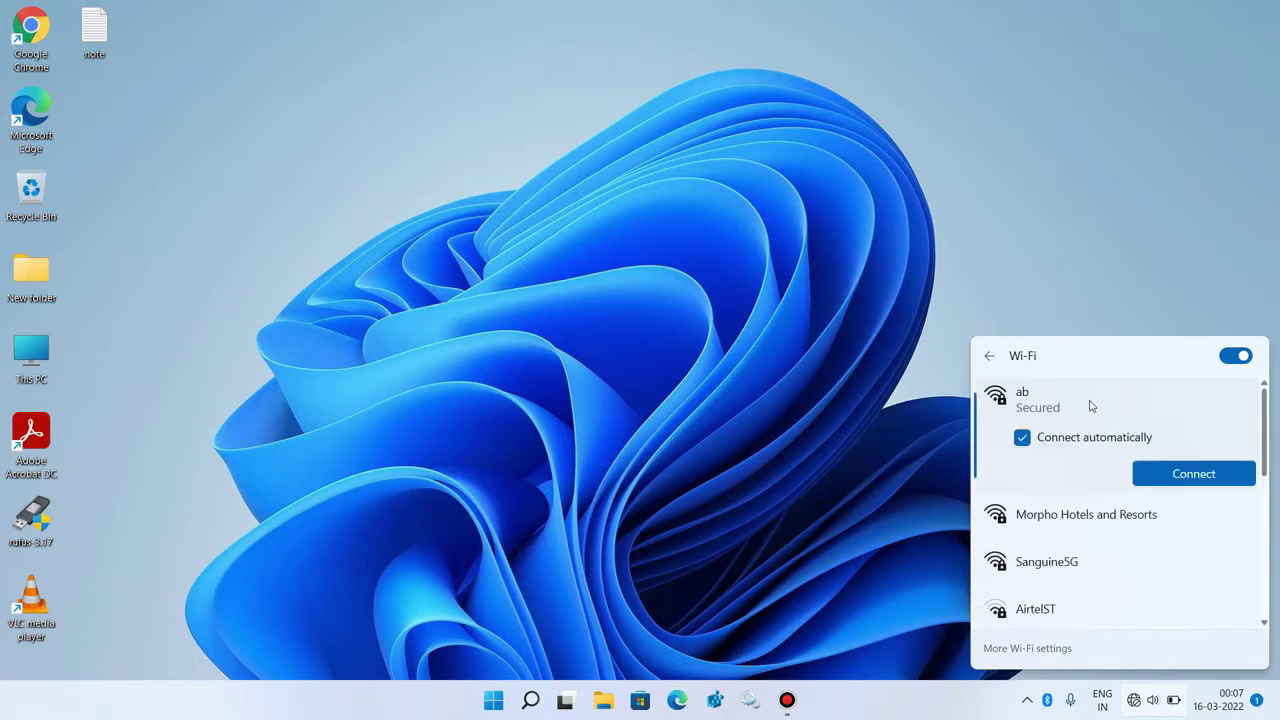
{"action": "left_click", "coordinate": [1169, 476]}
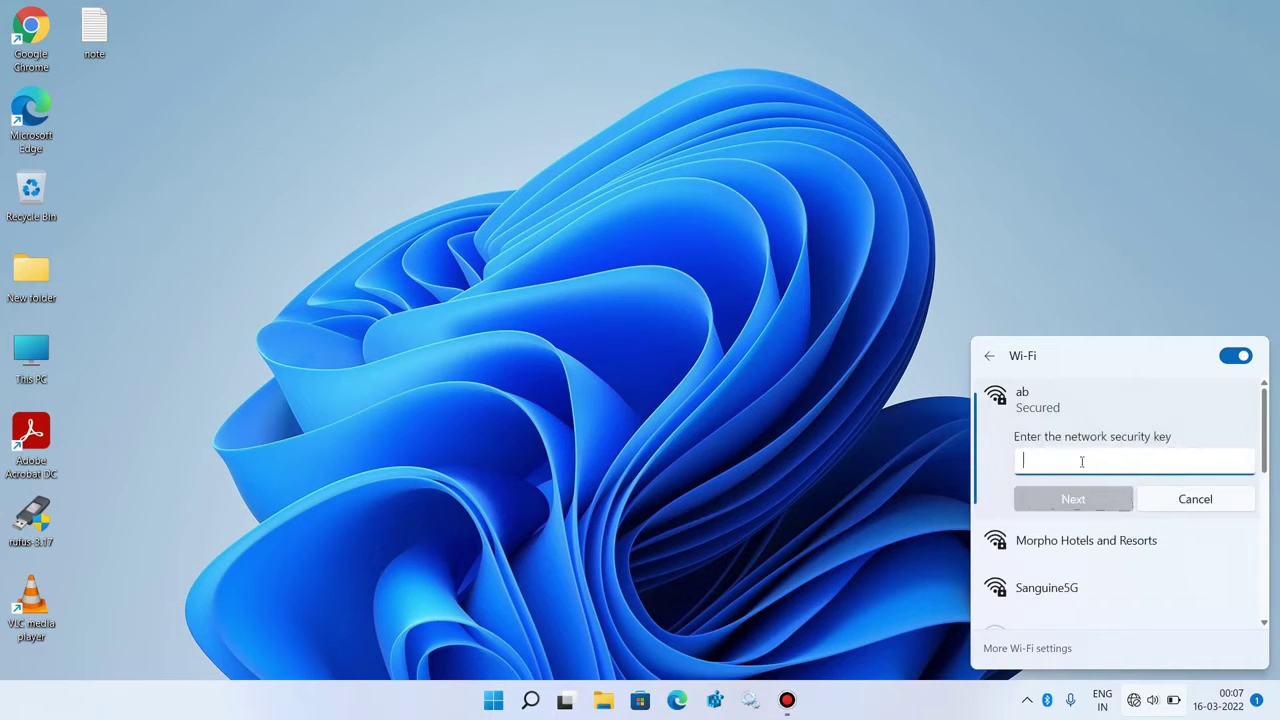
{"action": "type", "text": "•••••••"}
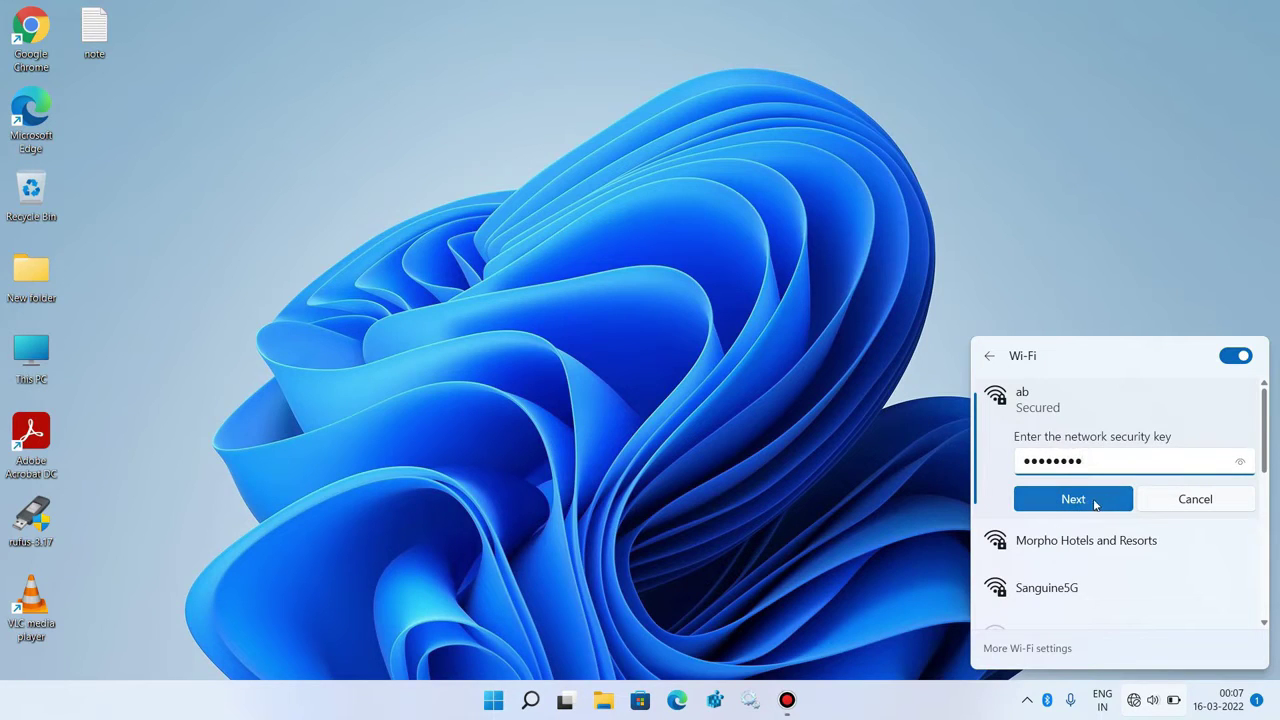
{"action": "left_click", "coordinate": [1095, 505]}
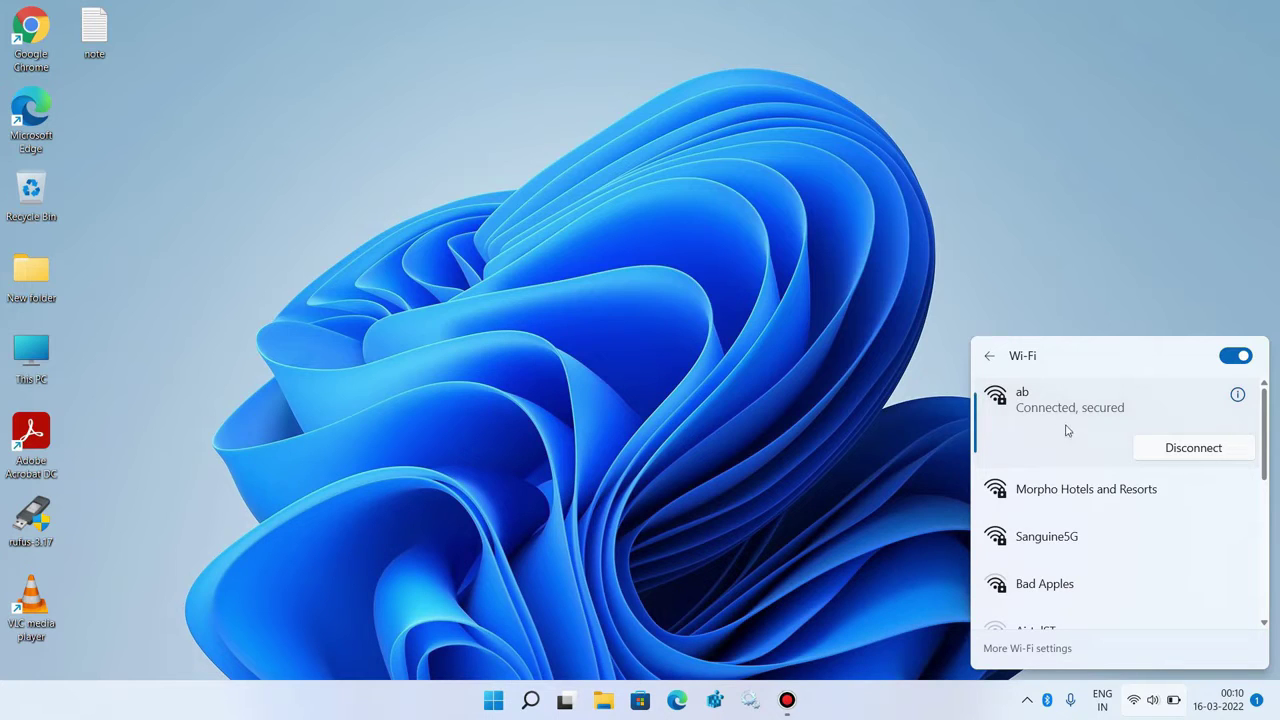
Step: Set the 'ab' network profile to Private in its properties, then close Settings
{"action": "right_click", "coordinate": [1063, 434]}
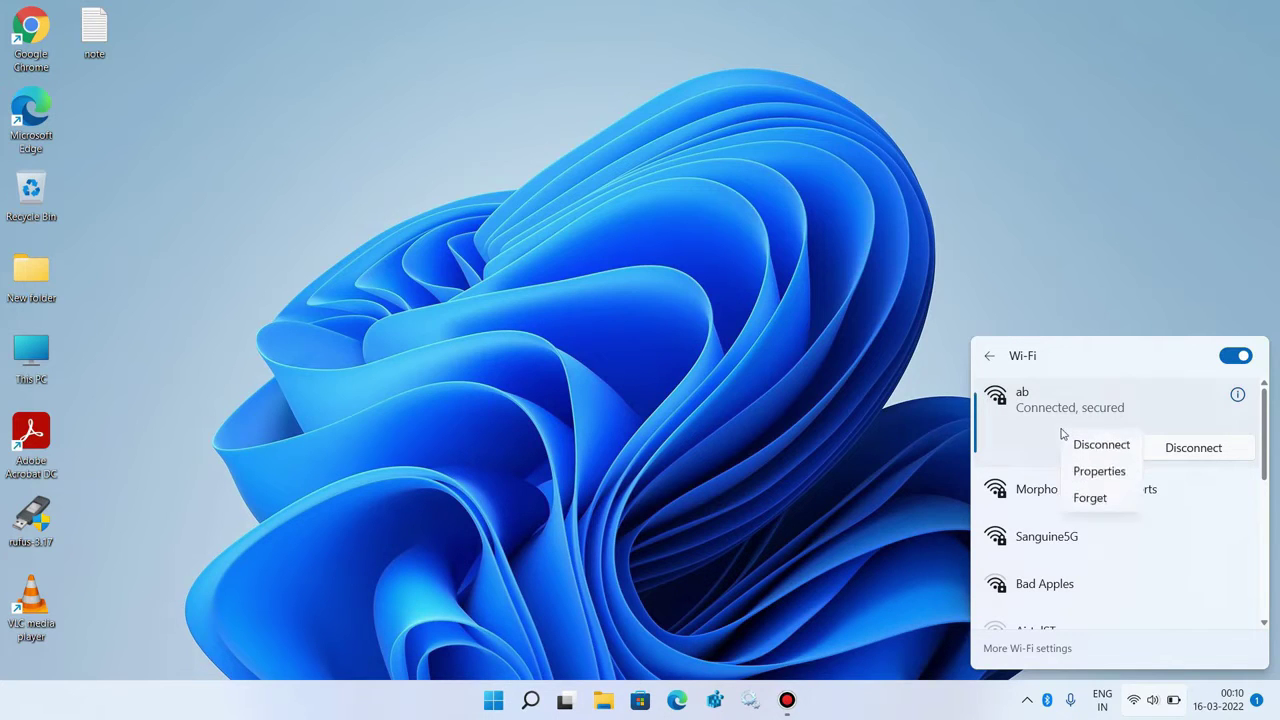
{"action": "left_click", "coordinate": [1090, 473]}
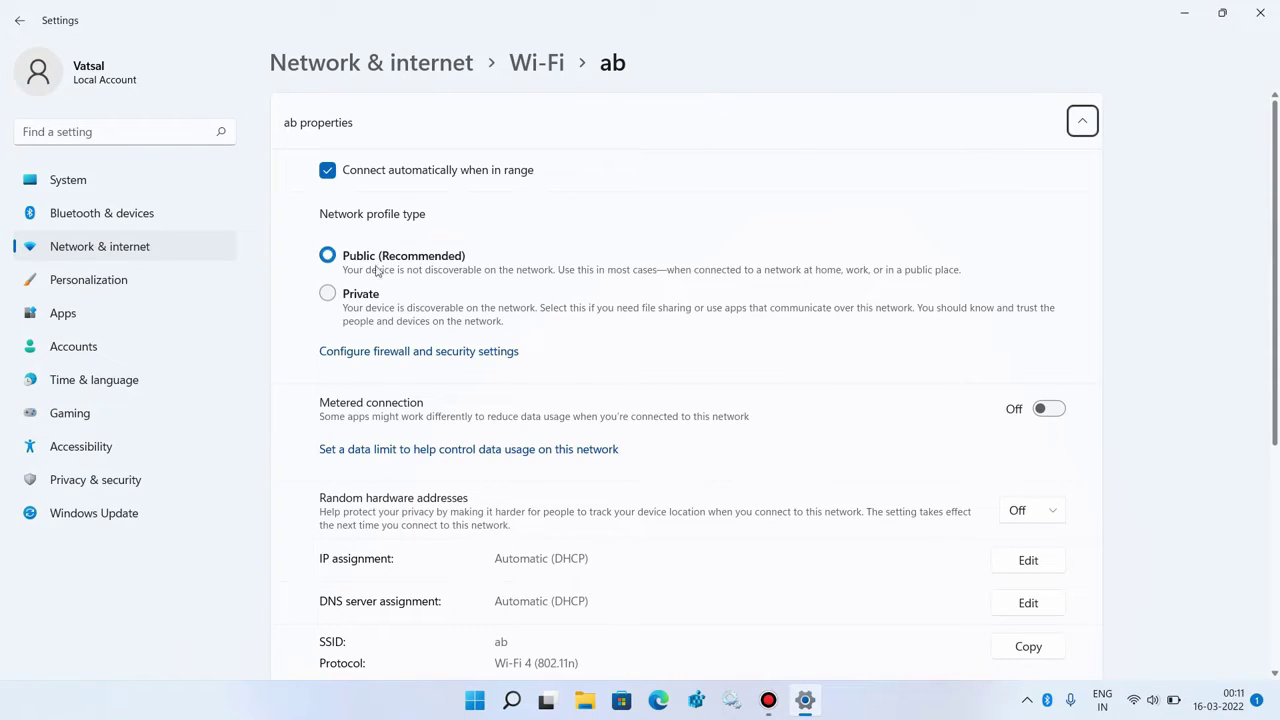
{"action": "left_click", "coordinate": [330, 294]}
{"action": "left_click", "coordinate": [1275, 27]}
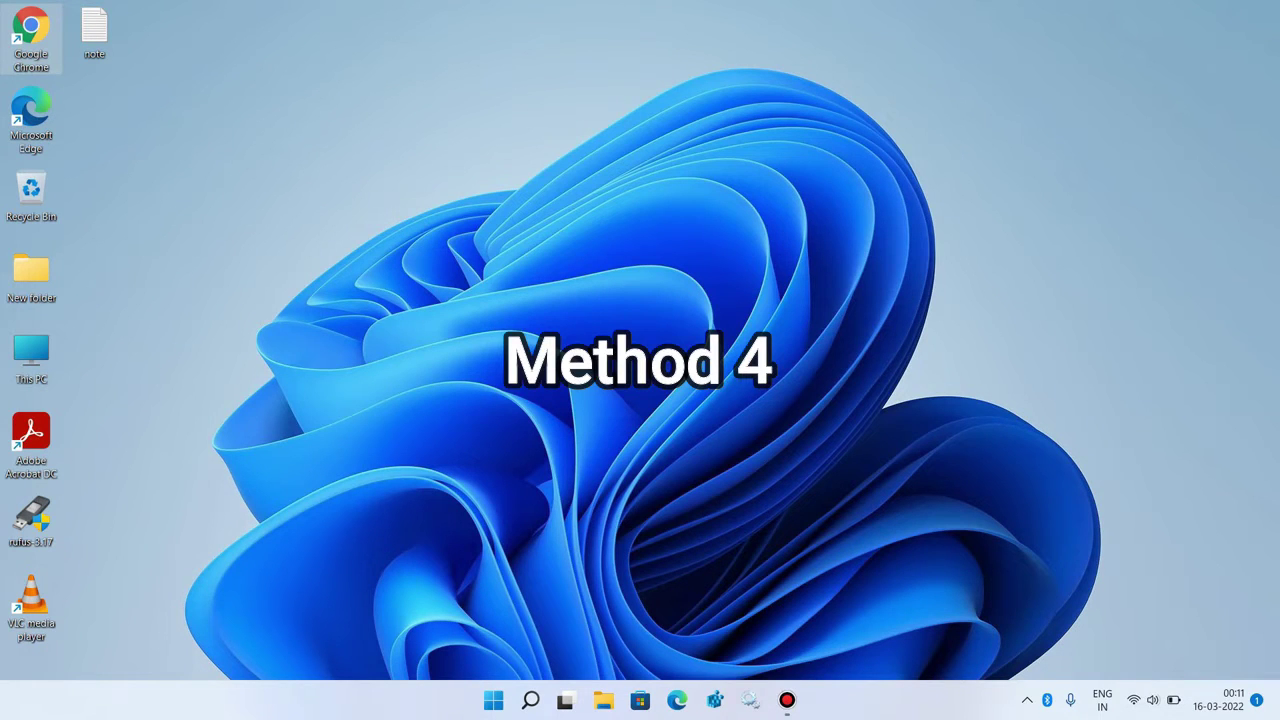
Step: Open Device Manager from the Start context menu and select Intel(R) Wireless-AC 9560 under Network adapters
{"action": "right_click", "coordinate": [495, 699]}
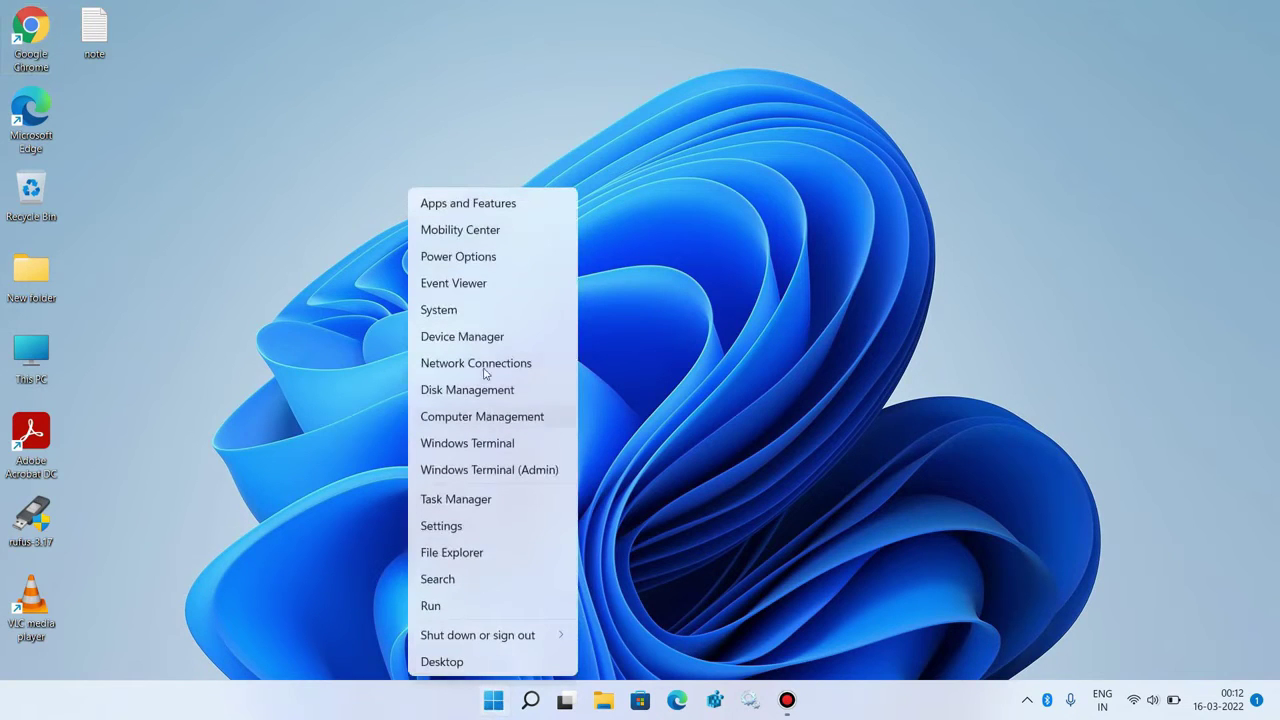
{"action": "left_click", "coordinate": [478, 339]}
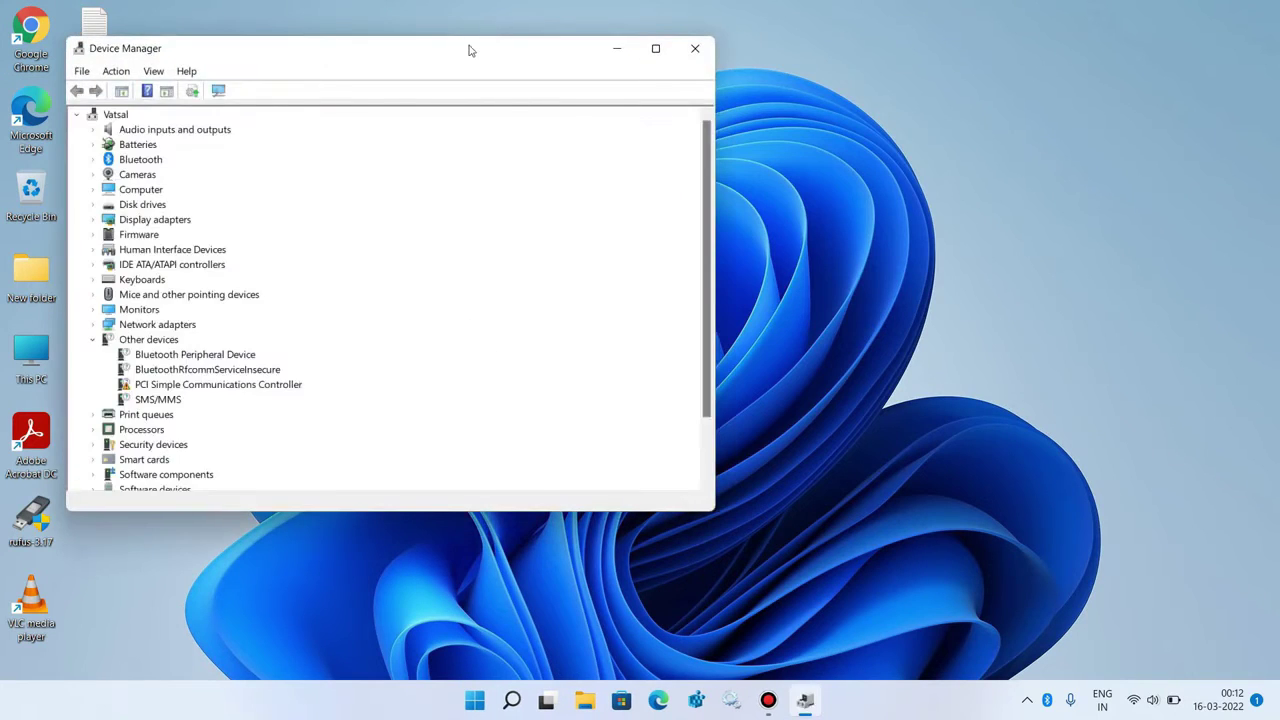
{"action": "left_click_drag", "start_coordinate": [471, 50], "coordinate": [687, 75]}
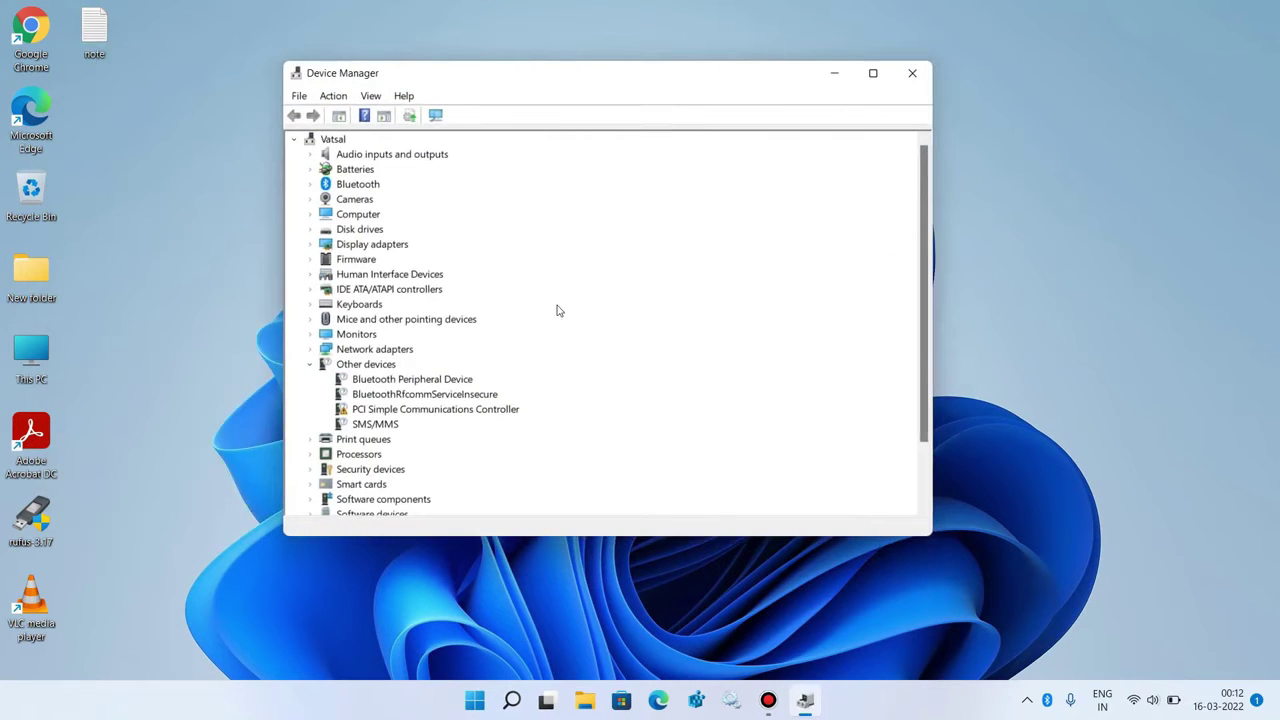
{"action": "left_click", "coordinate": [310, 366]}
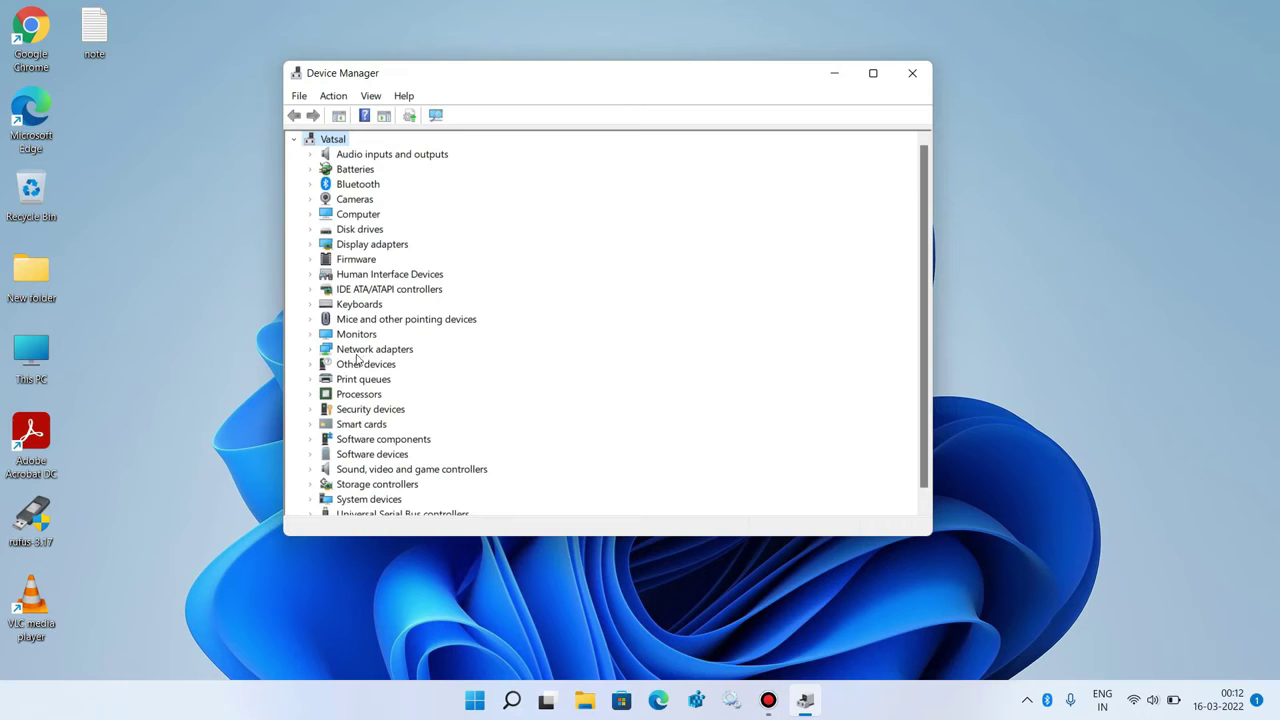
{"action": "left_click", "coordinate": [310, 351]}
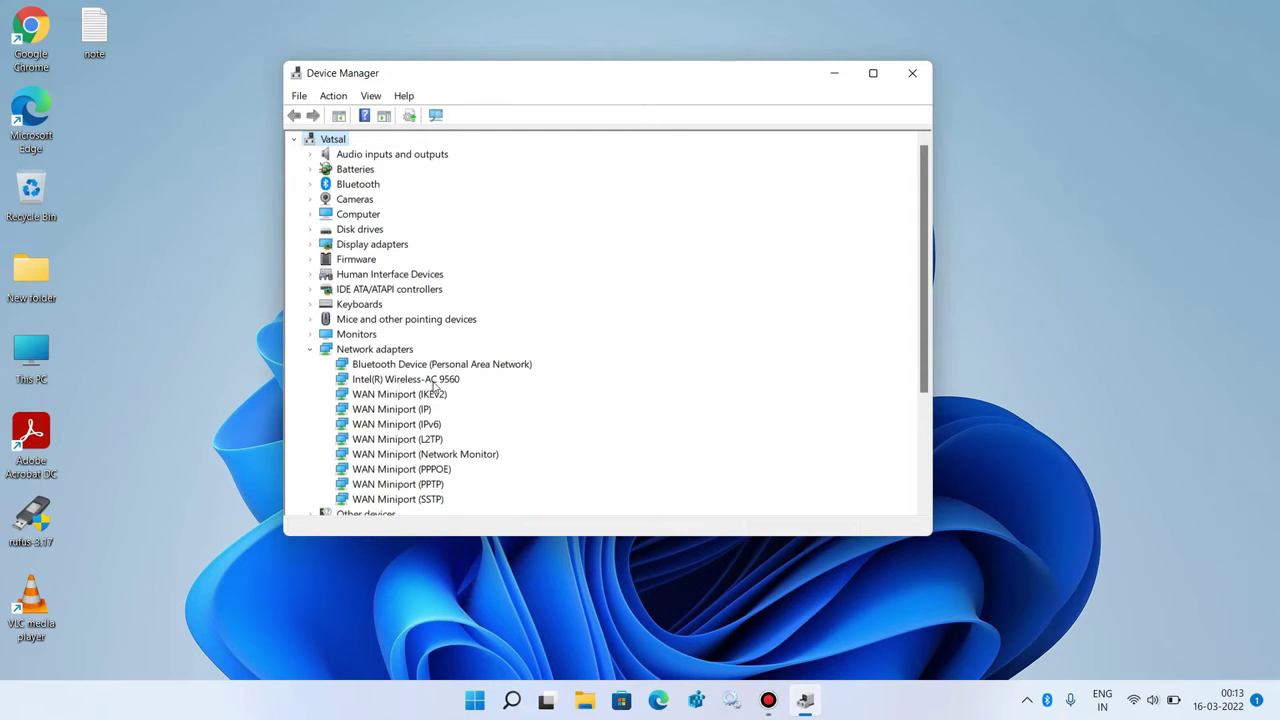
{"action": "left_click", "coordinate": [401, 388]}
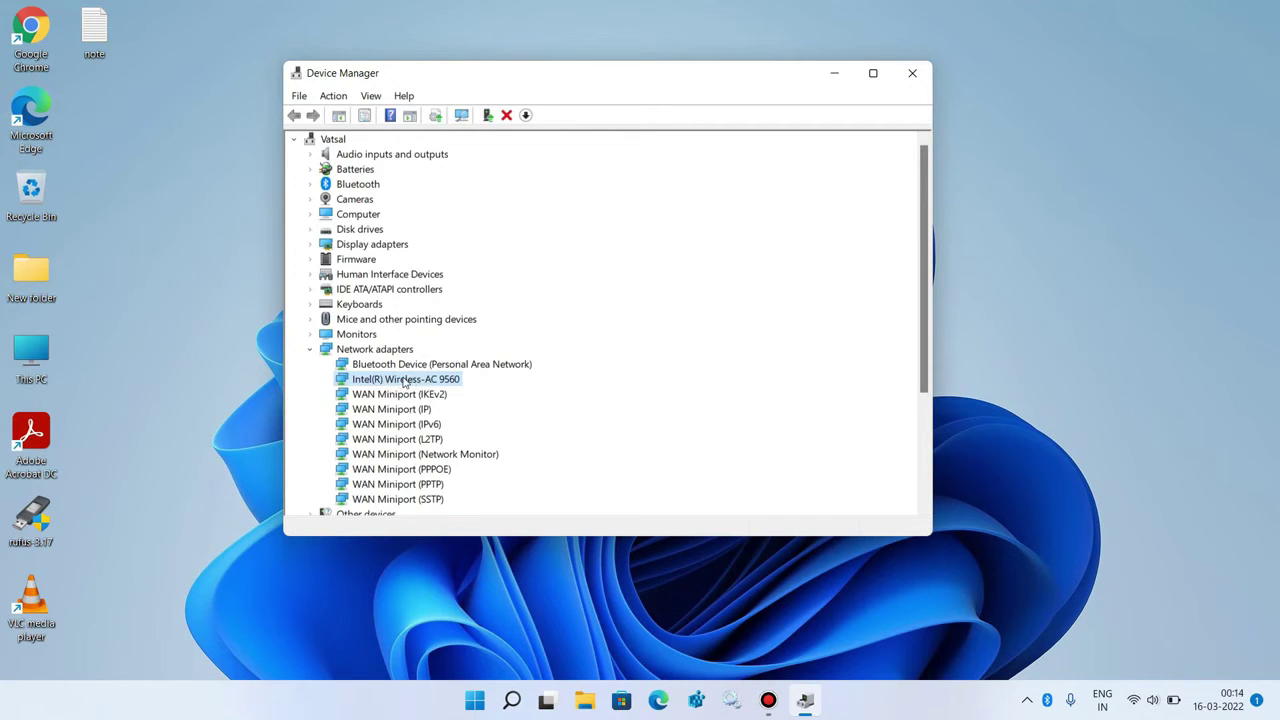
Step: Untick 'Allow the computer to turn off this device' for the Intel adapter, then close Device Manager
{"action": "right_click", "coordinate": [405, 381]}
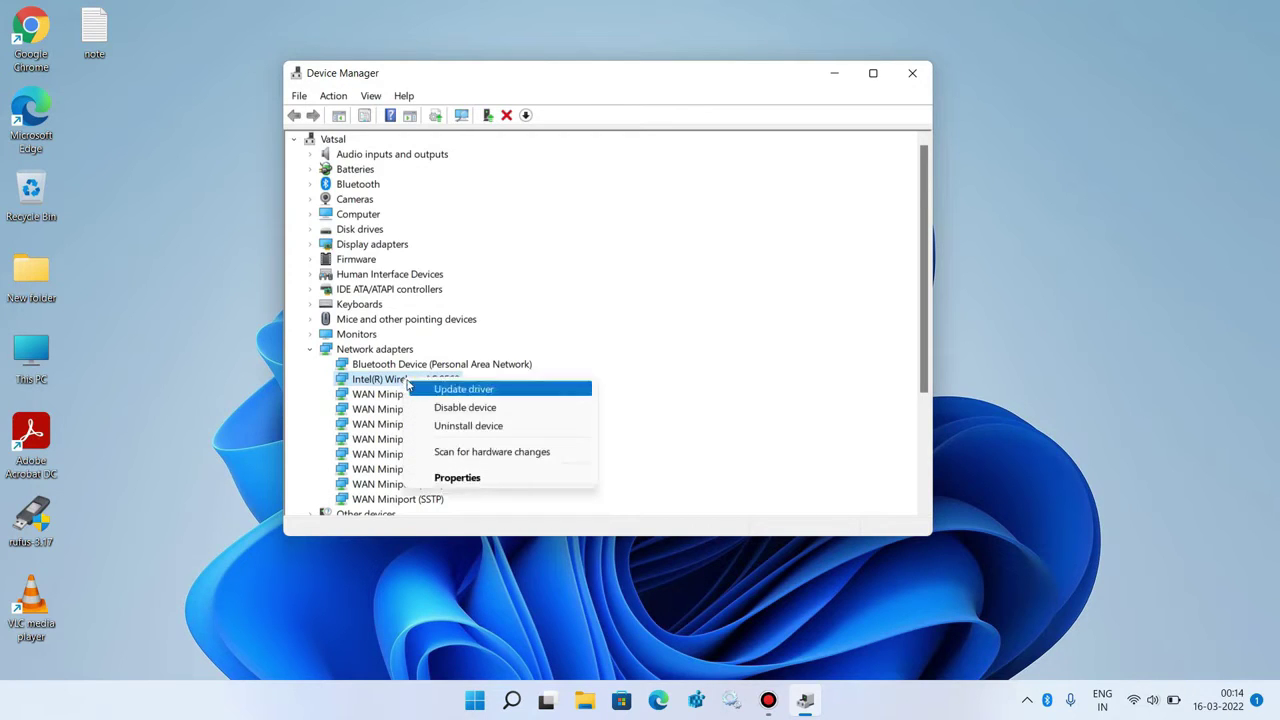
{"action": "left_click", "coordinate": [440, 478]}
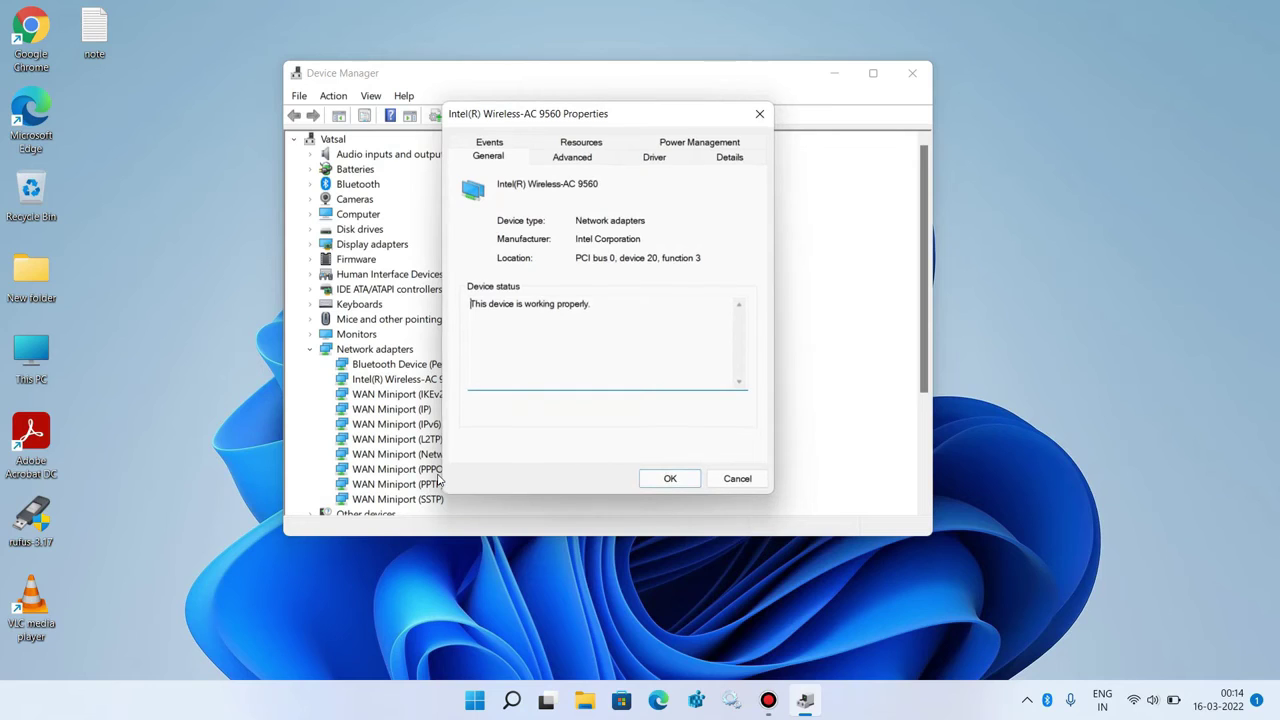
{"action": "left_click", "coordinate": [695, 143]}
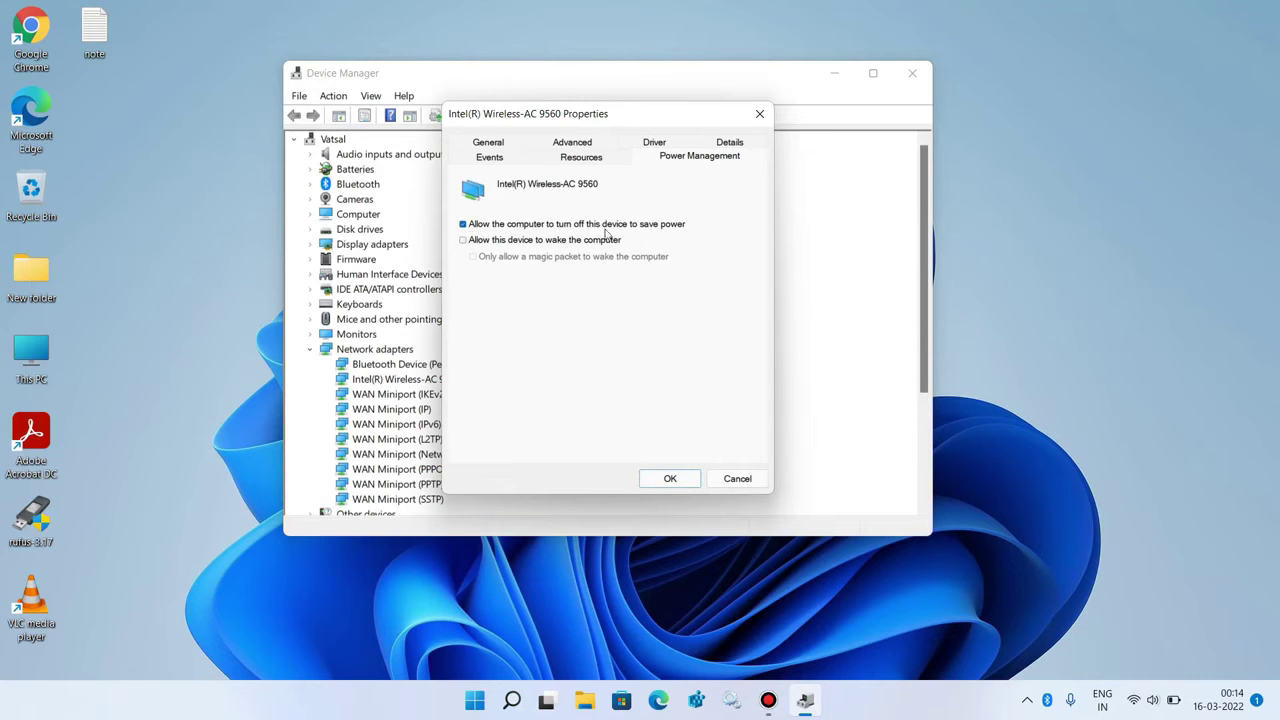
{"action": "left_click", "coordinate": [463, 225]}
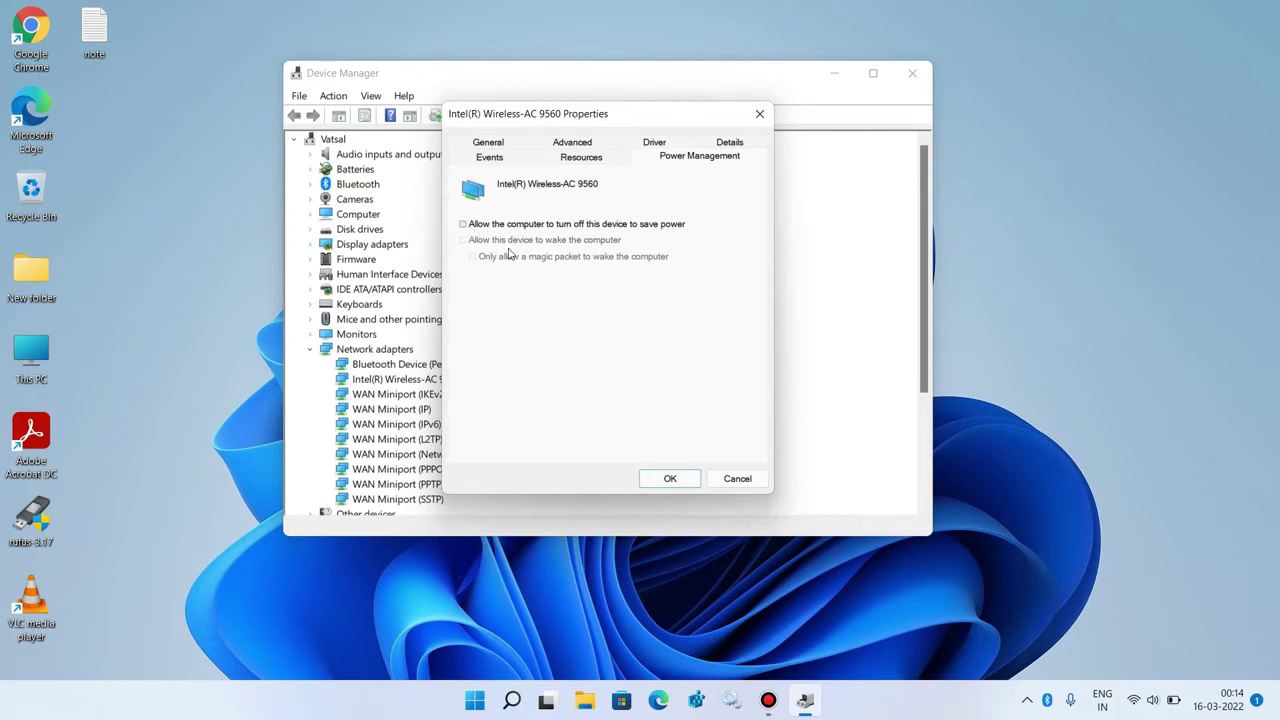
{"action": "left_click", "coordinate": [670, 478]}
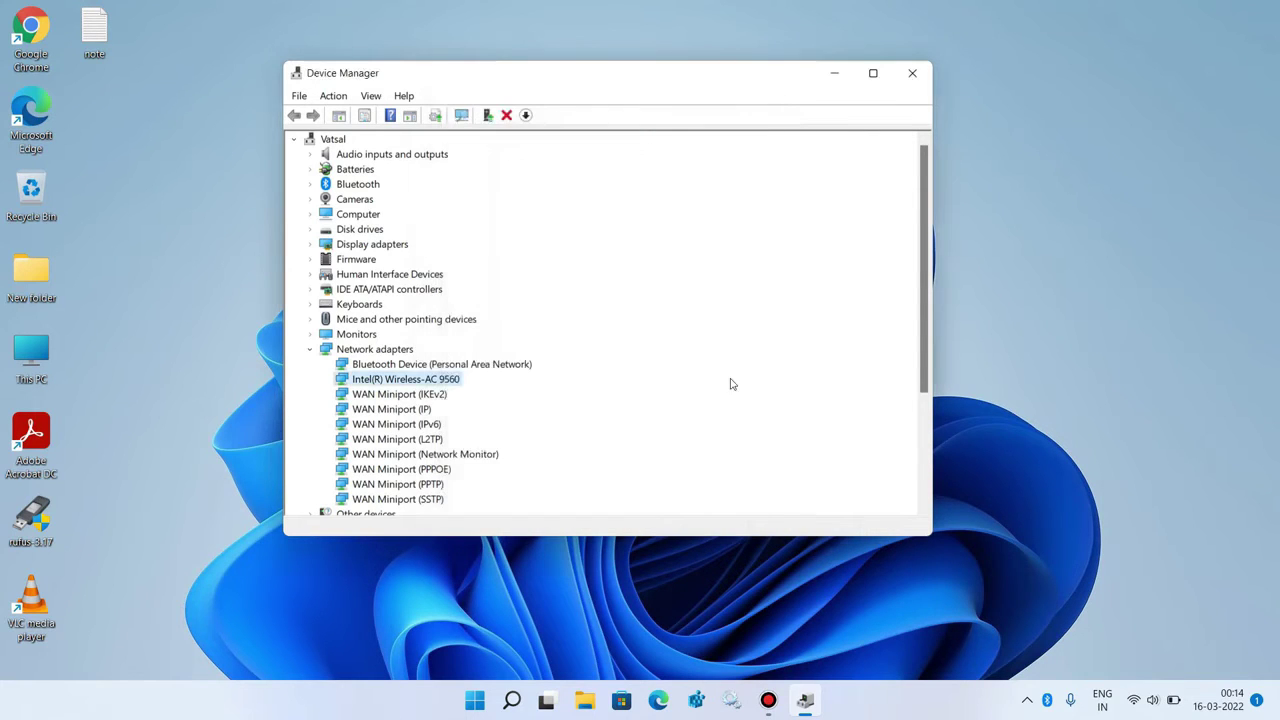
{"action": "left_click", "coordinate": [912, 73]}
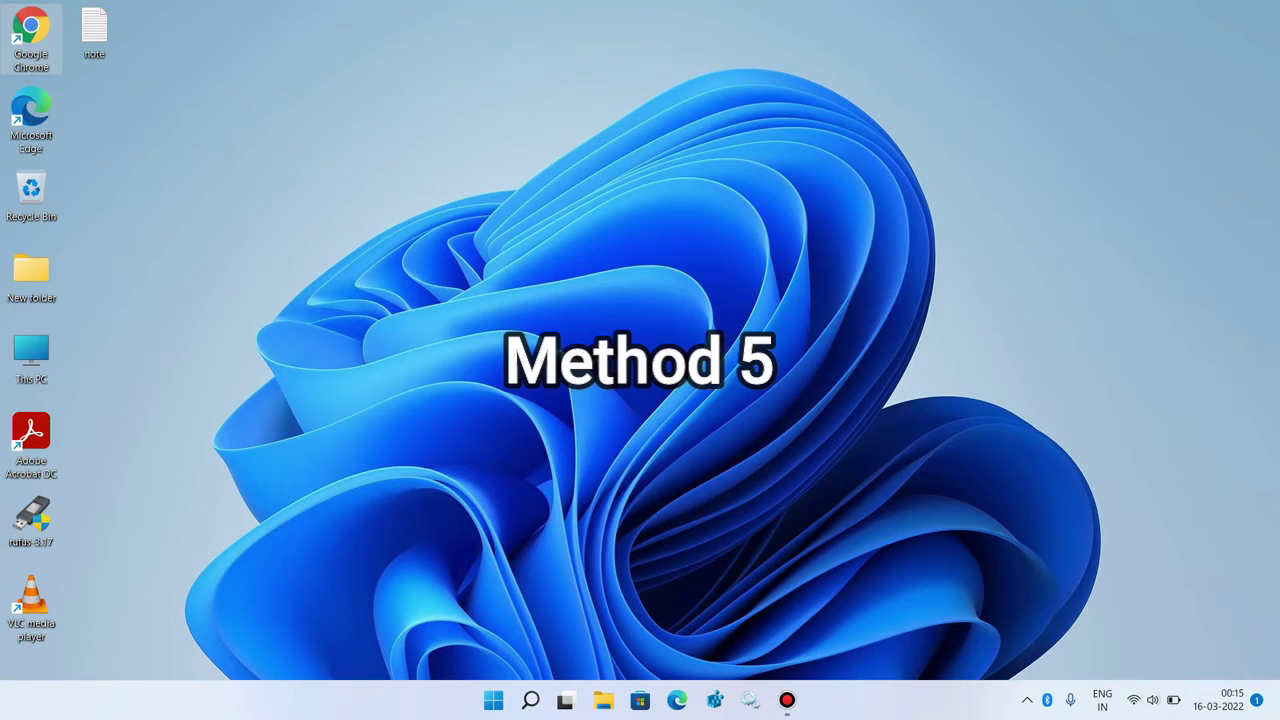
Step: Search 'power plan' and open Change plan settings for the Balanced plan
{"action": "left_click", "coordinate": [531, 699]}
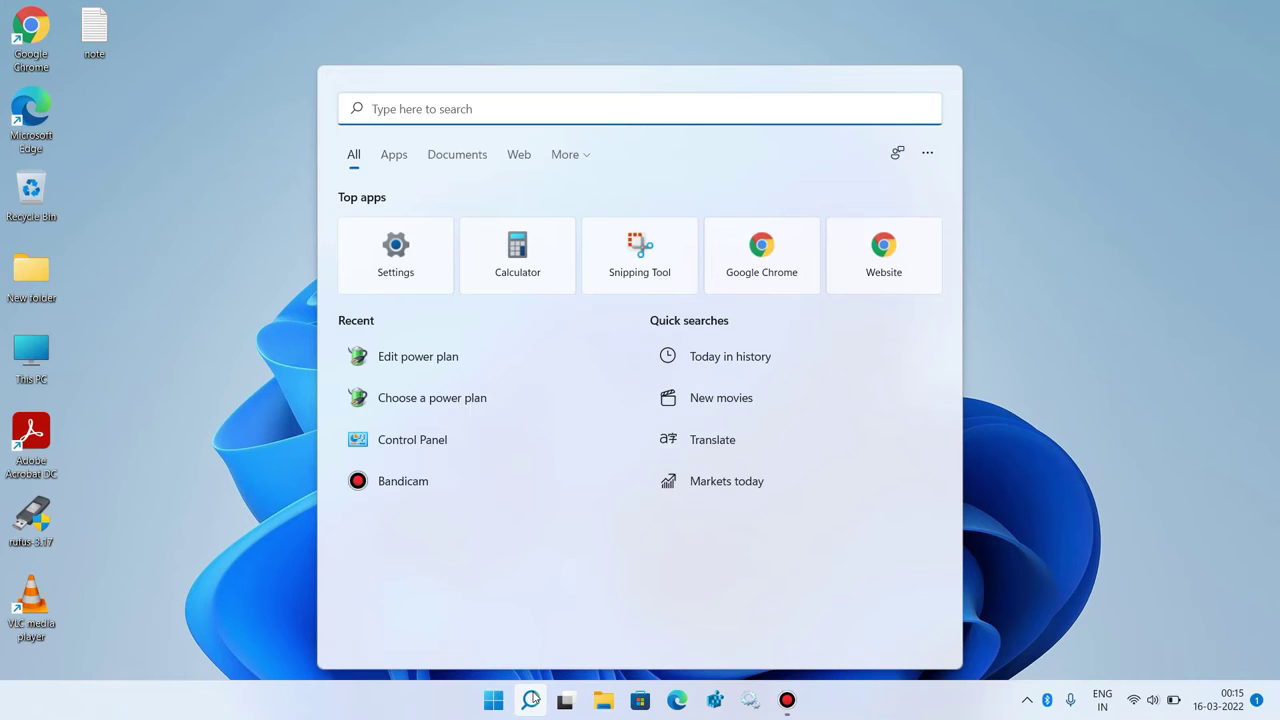
{"action": "type", "text": "power plan"}
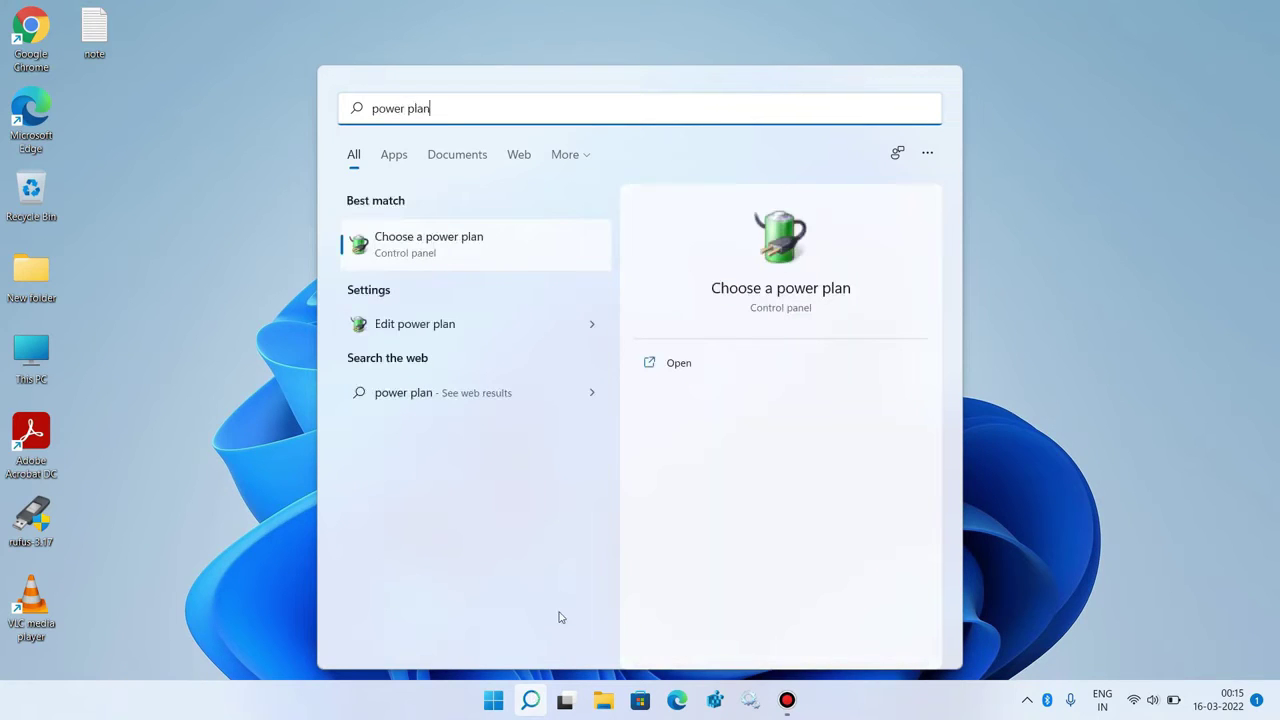
{"action": "left_click", "coordinate": [455, 257]}
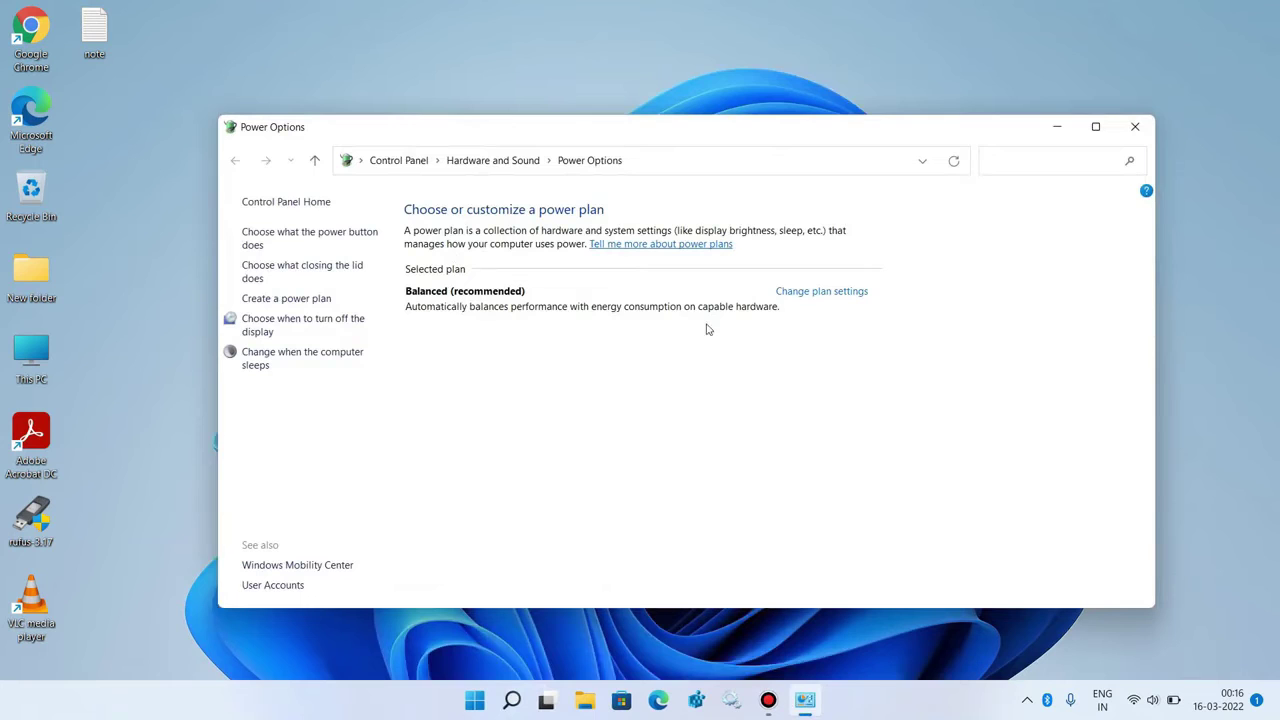
{"action": "left_click", "coordinate": [807, 297]}
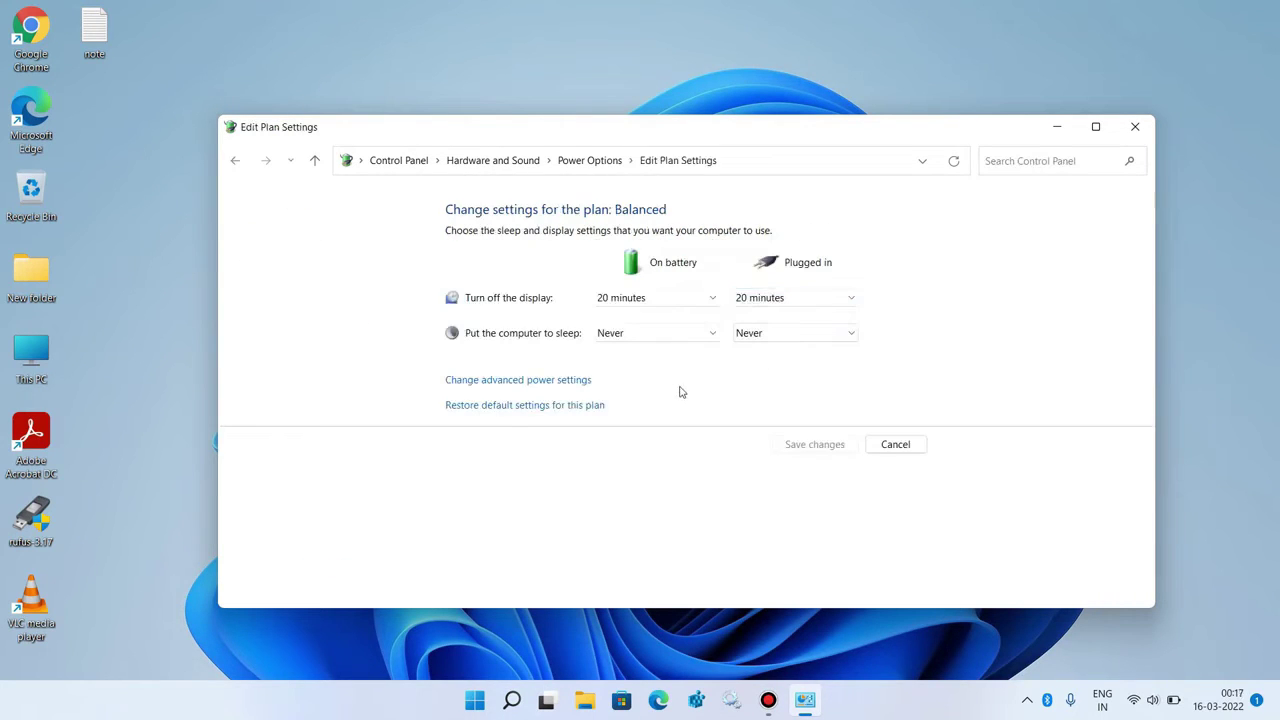
Step: In advanced power settings, set Wireless Adapter Power Saving Mode on battery to Maximum Performance
{"action": "left_click", "coordinate": [531, 385]}
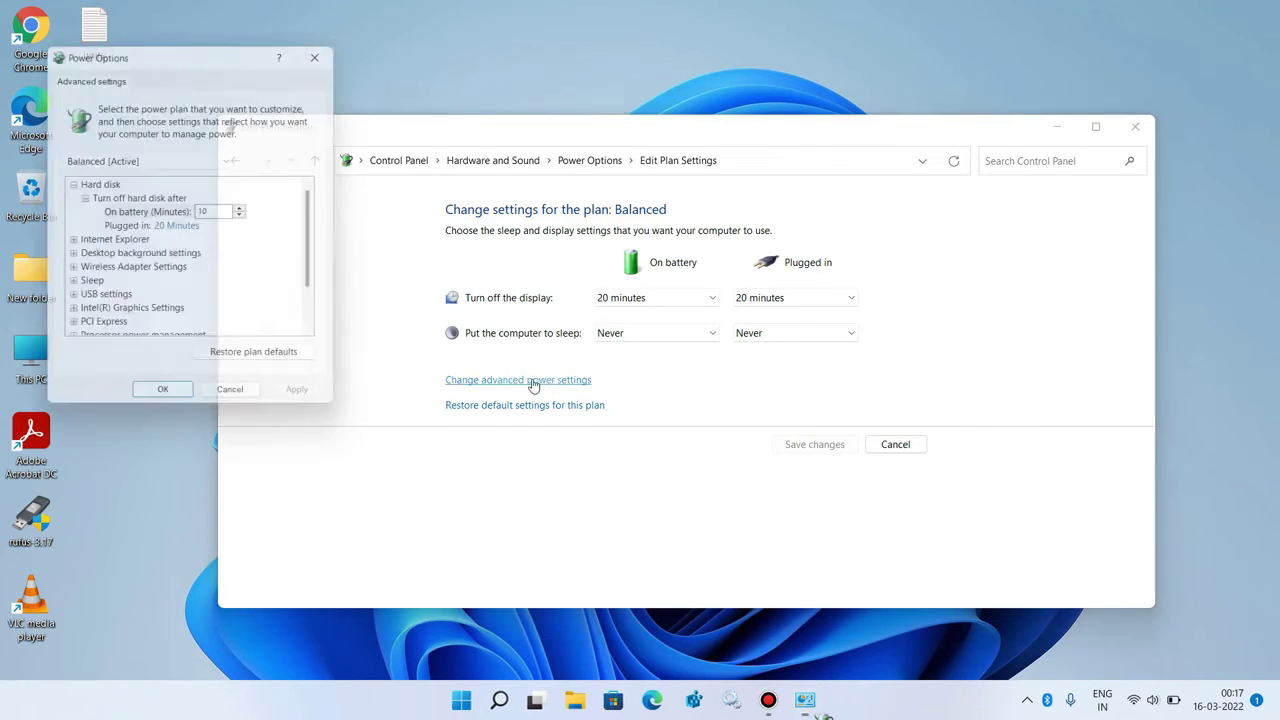
{"action": "left_click_drag", "start_coordinate": [243, 51], "coordinate": [604, 158]}
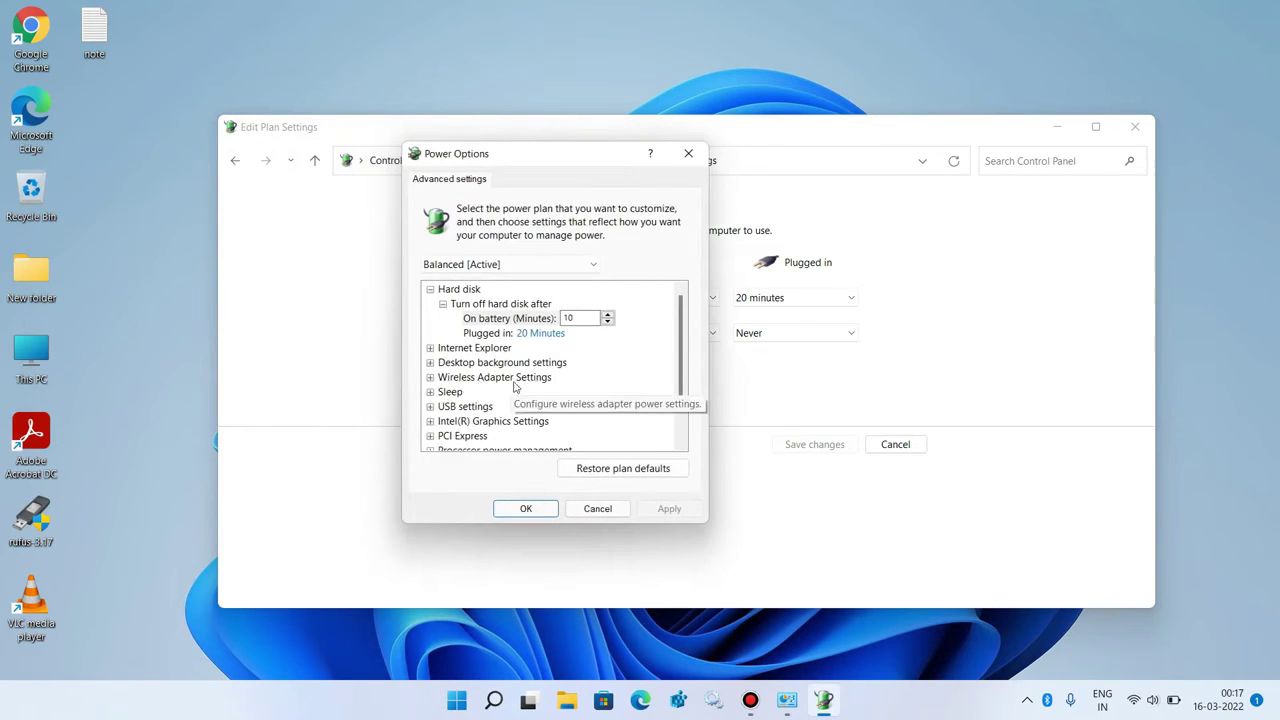
{"action": "left_click", "coordinate": [431, 378]}
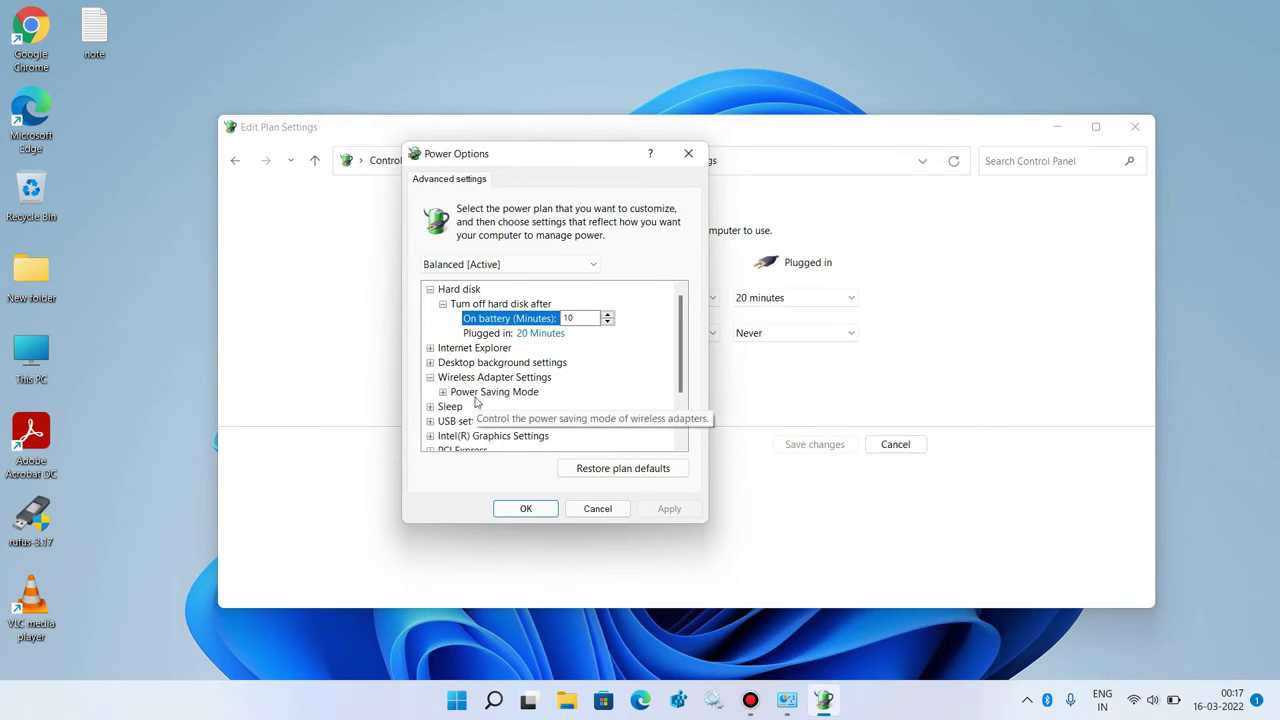
{"action": "left_click", "coordinate": [443, 392]}
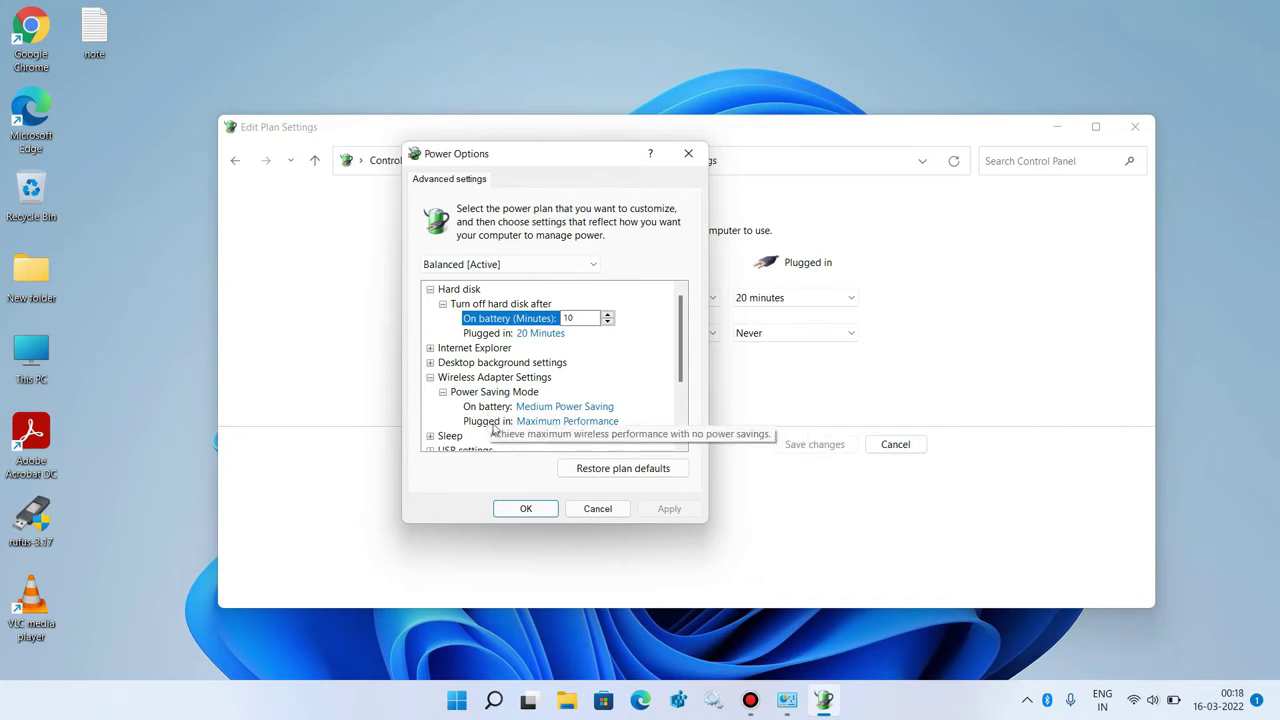
{"action": "left_click", "coordinate": [561, 410]}
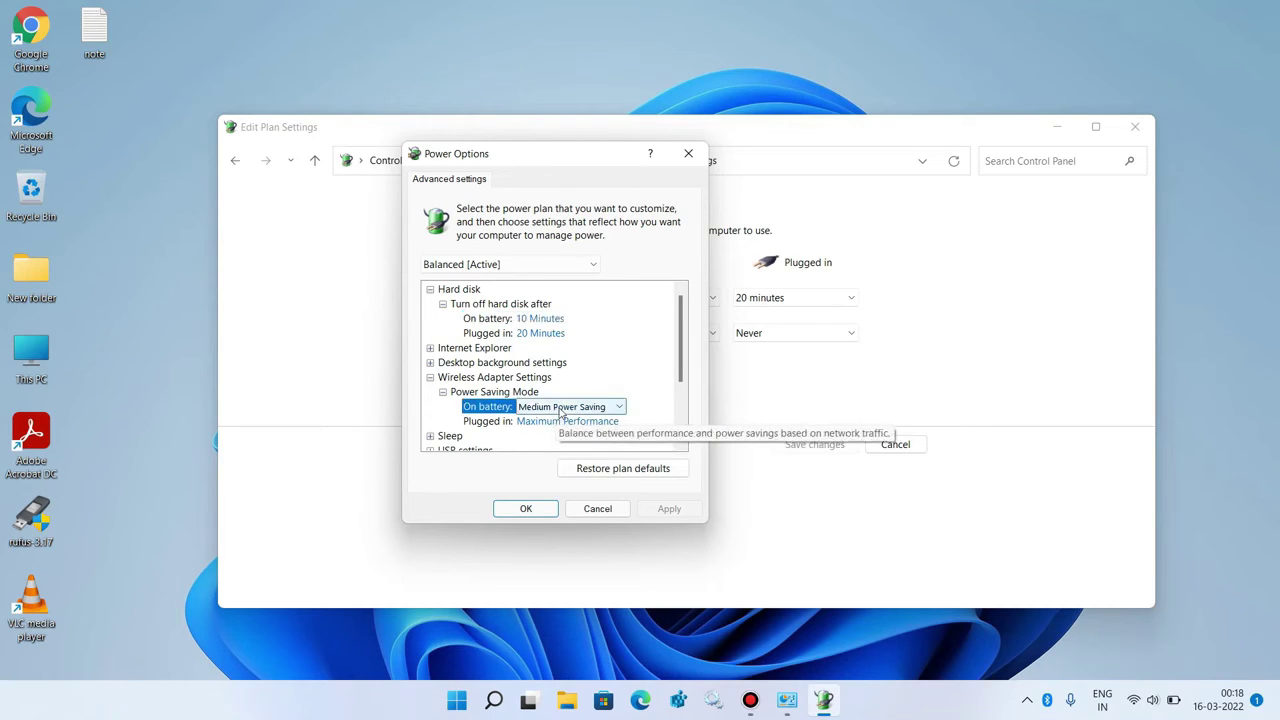
{"action": "left_click", "coordinate": [561, 410]}
{"action": "left_click", "coordinate": [558, 422]}
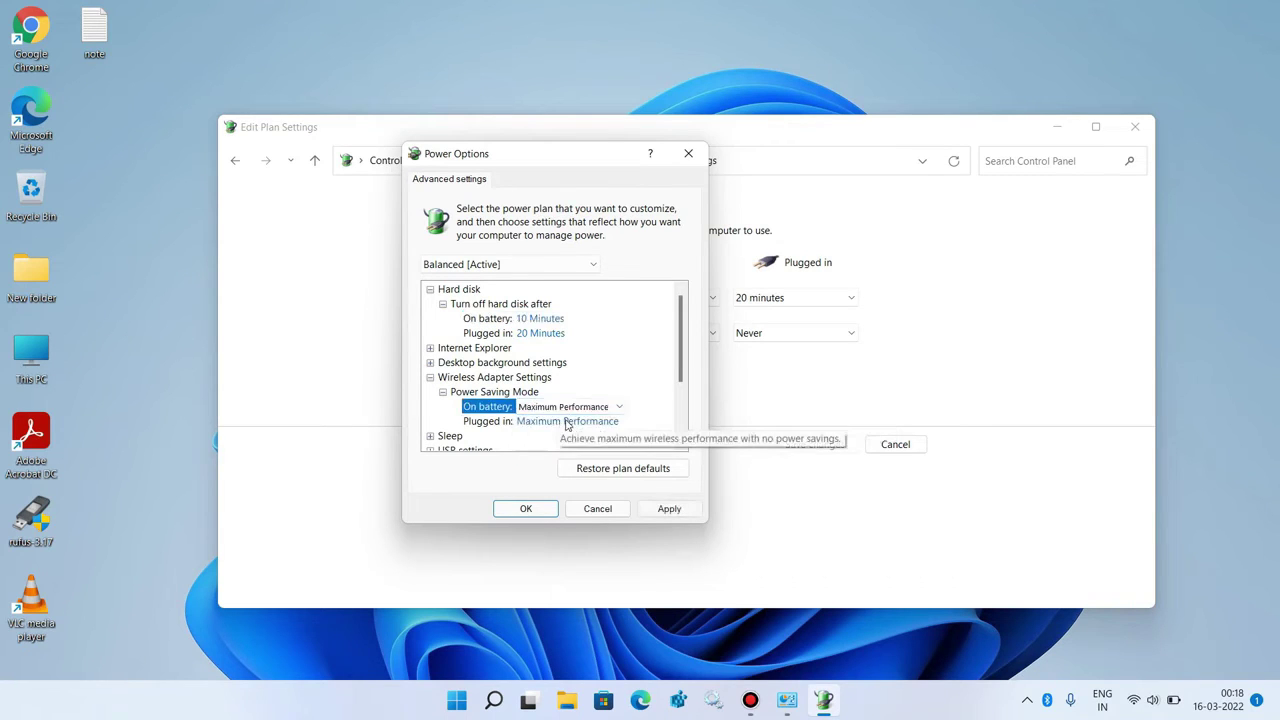
Step: Set plugged-in Power Saving Mode to Maximum Performance, apply, and close the plan settings
{"action": "left_click", "coordinate": [561, 421]}
{"action": "left_click", "coordinate": [561, 421]}
{"action": "left_click", "coordinate": [553, 437]}
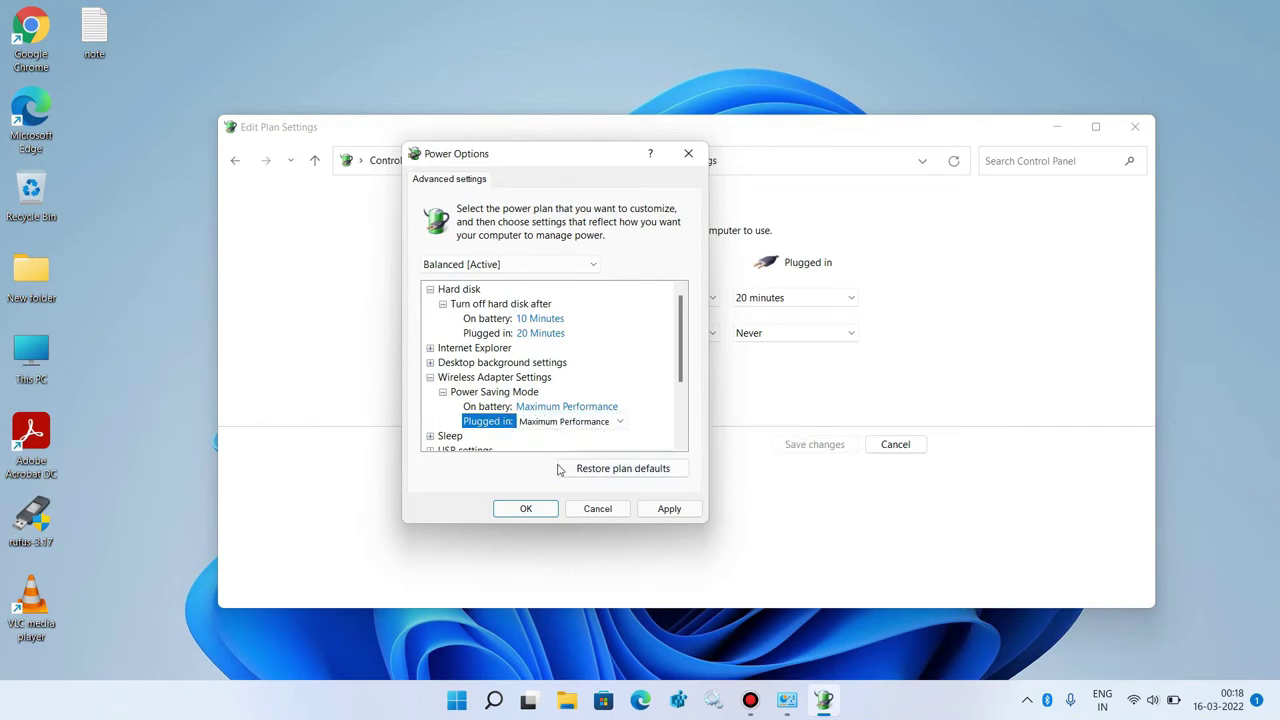
{"action": "left_click", "coordinate": [667, 510]}
{"action": "left_click", "coordinate": [532, 511]}
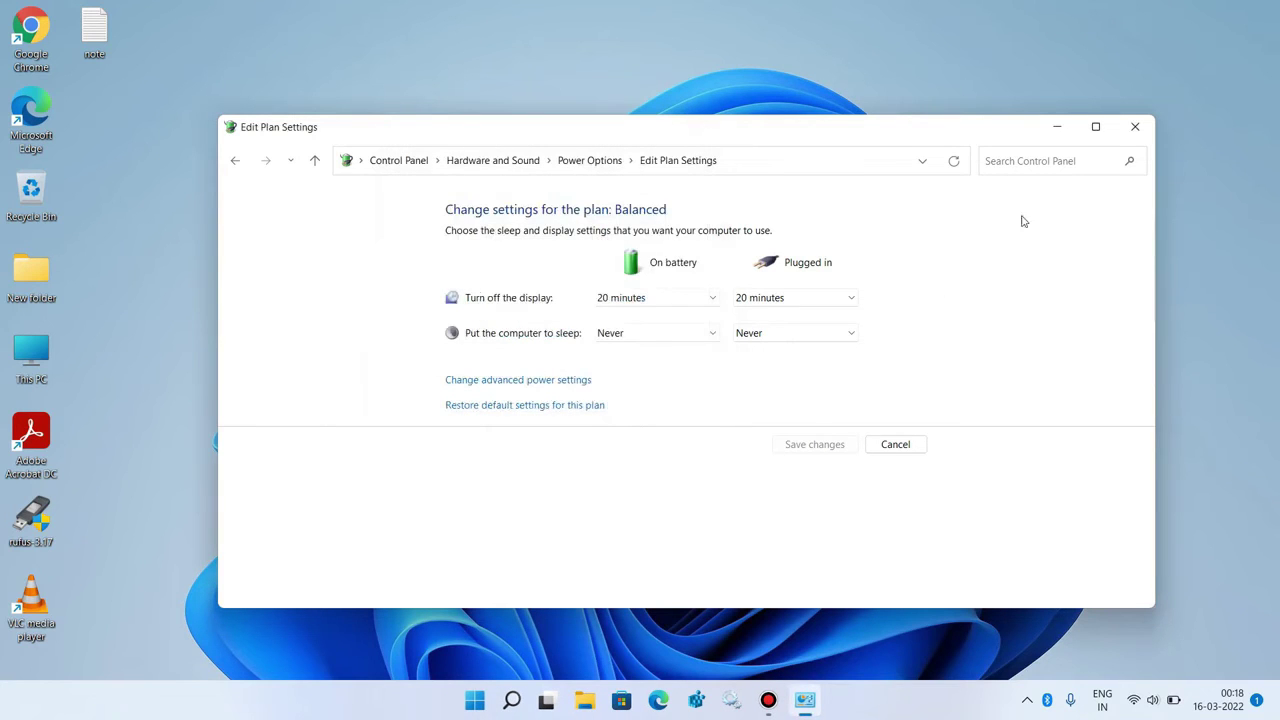
{"action": "left_click", "coordinate": [1135, 127]}
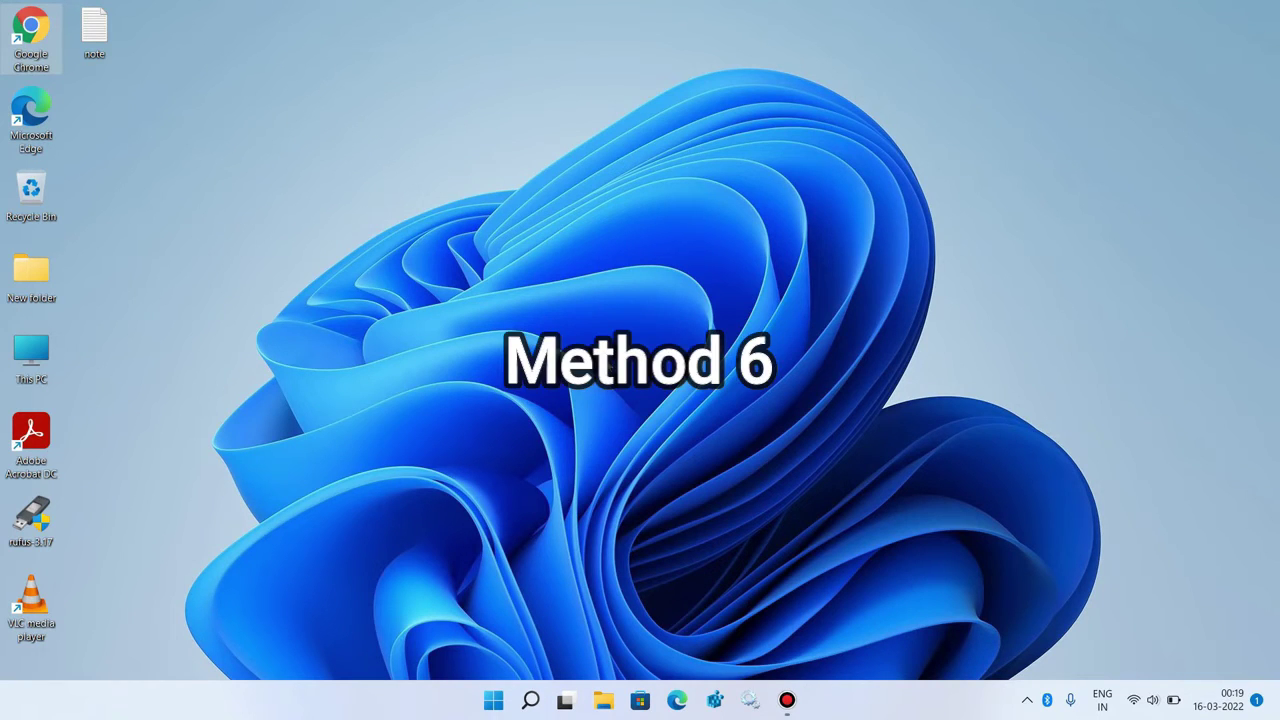
Step: Search 'cmd' and run Command Prompt as administrator
{"action": "left_click", "coordinate": [531, 700]}
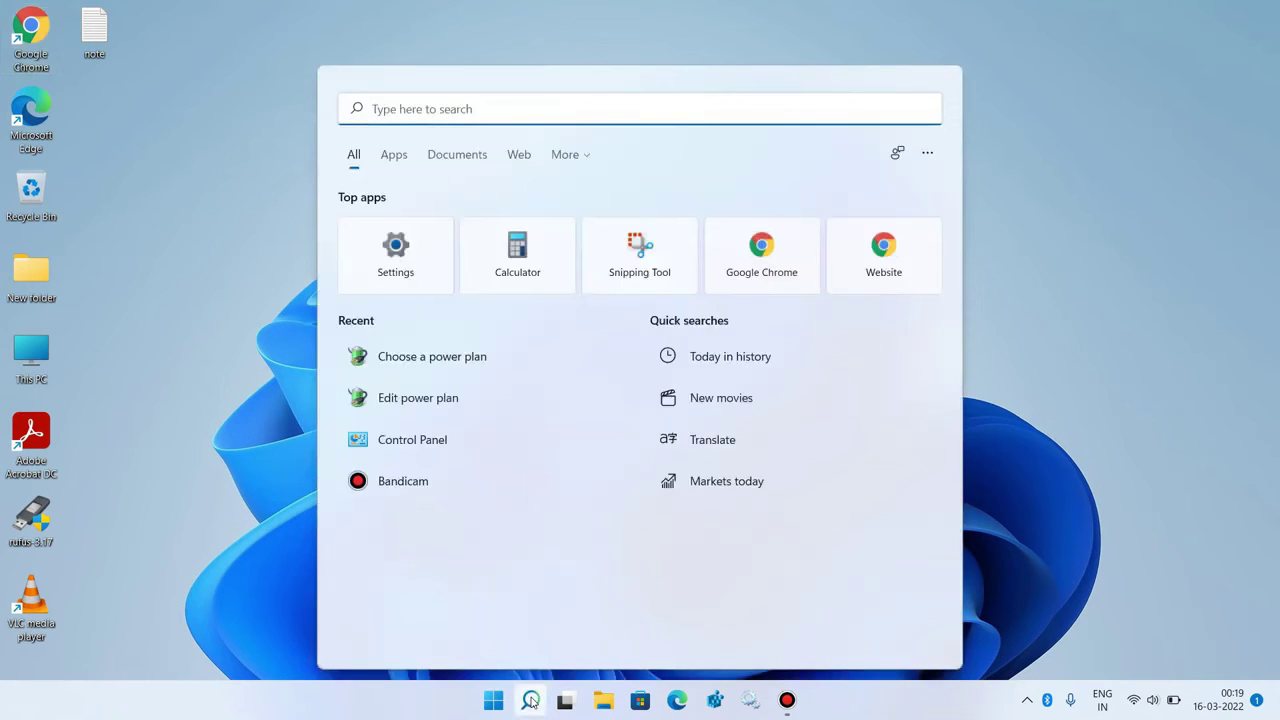
{"action": "type", "text": "cmd"}
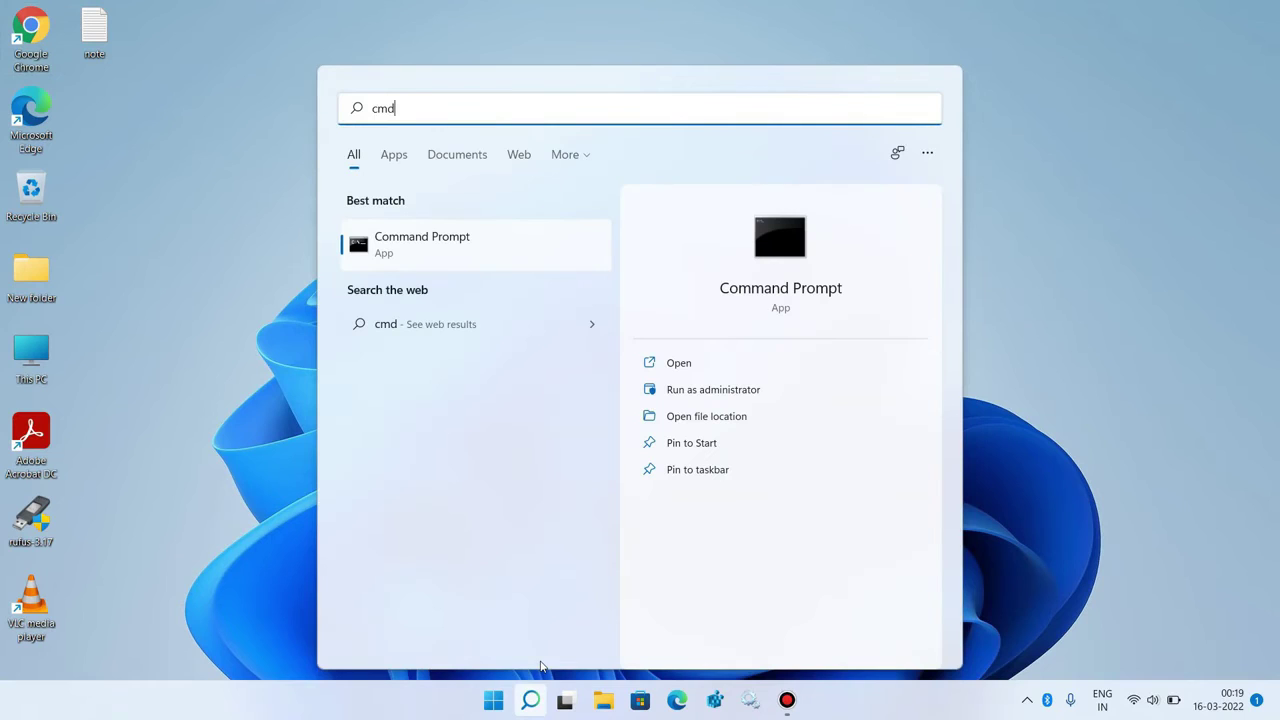
{"action": "right_click", "coordinate": [501, 249]}
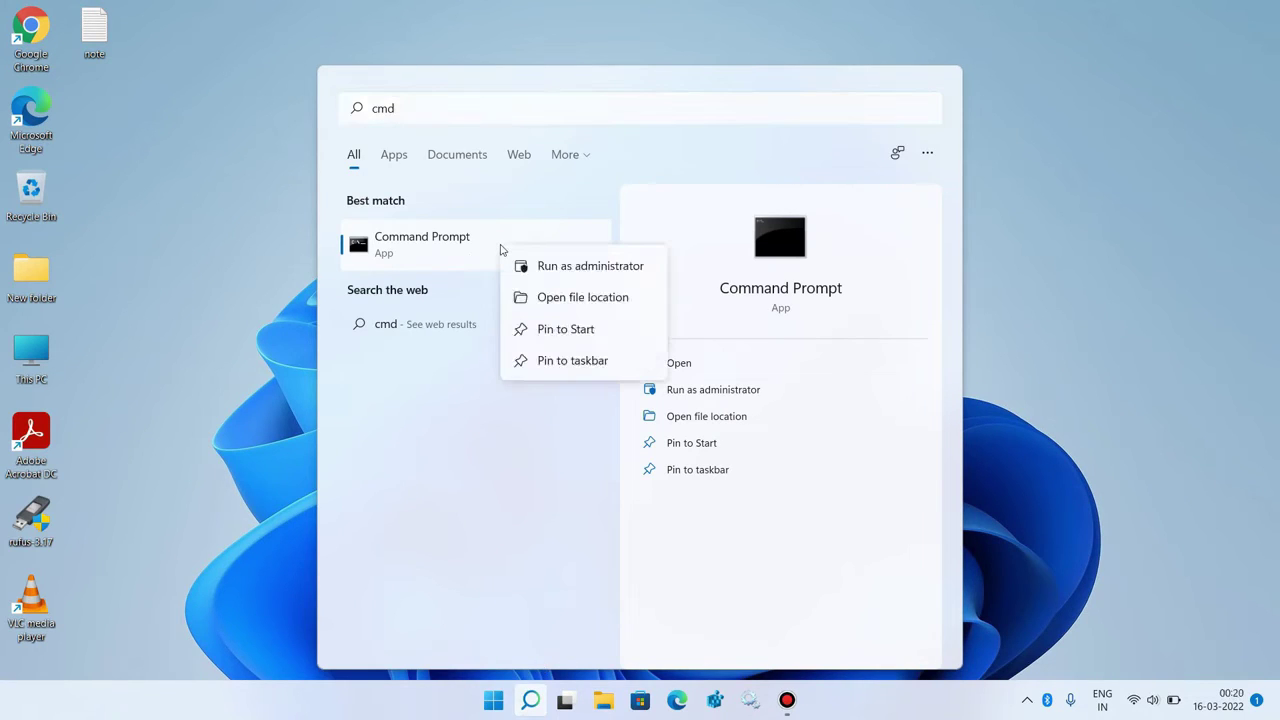
{"action": "left_click", "coordinate": [574, 268]}
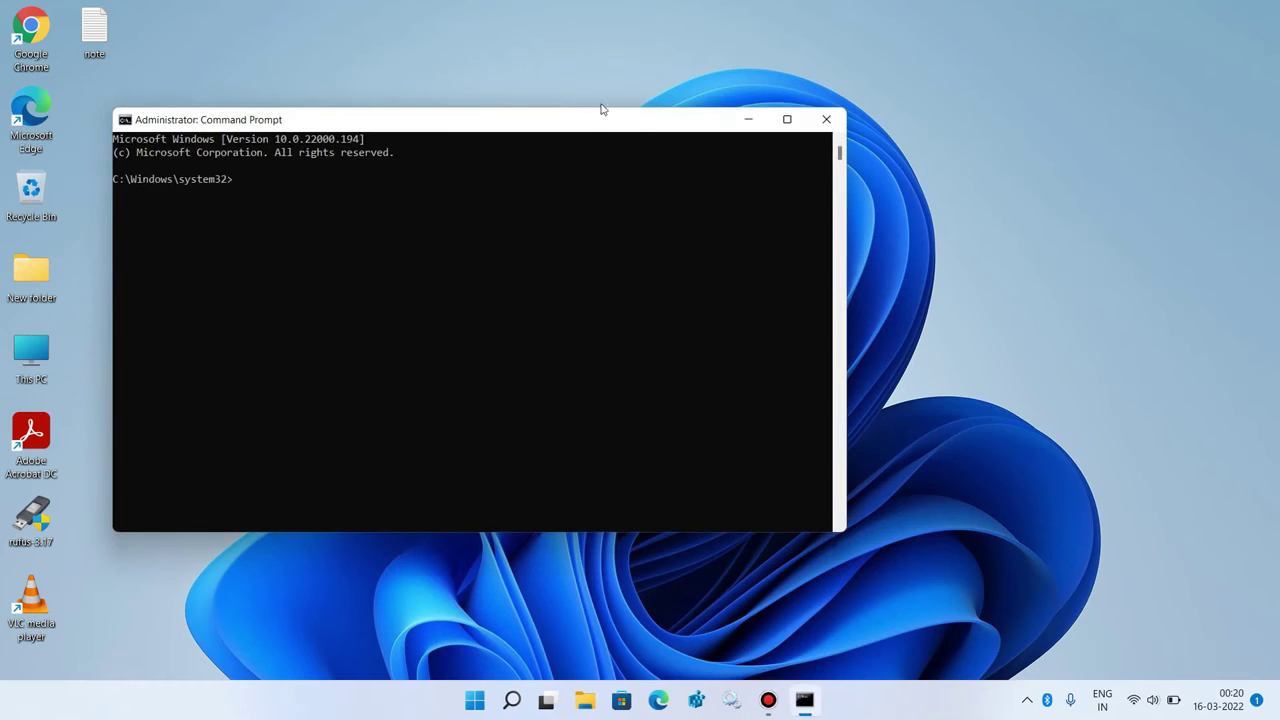
Step: Reset the Winsock catalog with 'netsh winsock reset'
{"action": "left_click_drag", "start_coordinate": [581, 125], "coordinate": [772, 117]}
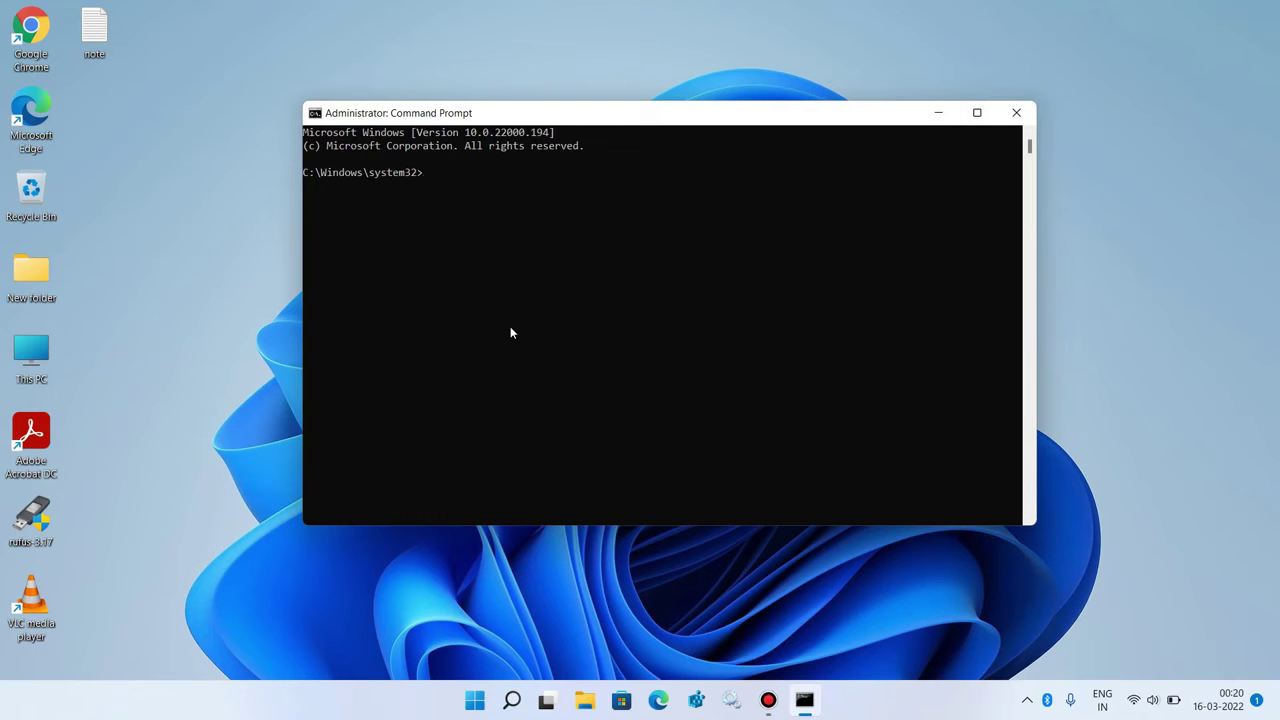
{"action": "type", "text": "netsh winsock reset"}
{"action": "key", "text": "Return"}
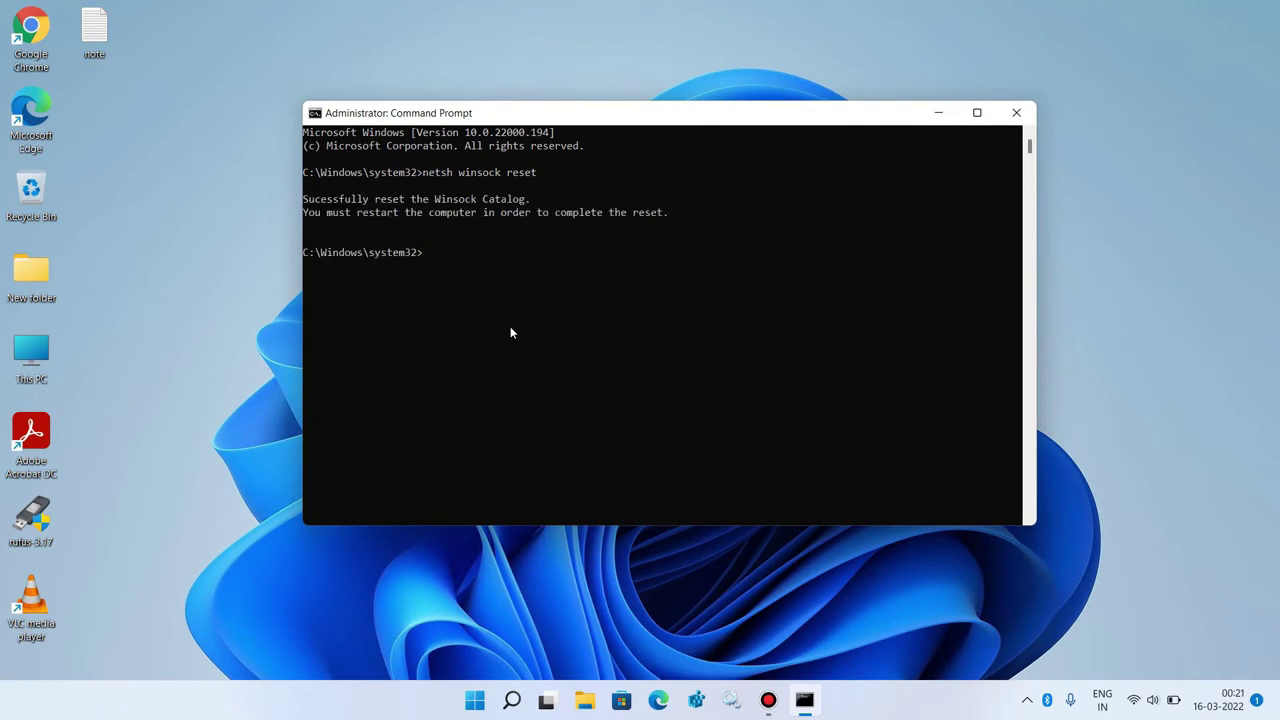
Step: Reset TCP/IP with 'netsh int ip reset resetlog.txt', then exit Command Prompt
{"action": "type", "text": "netsh int ip reset resetlog.txt"}
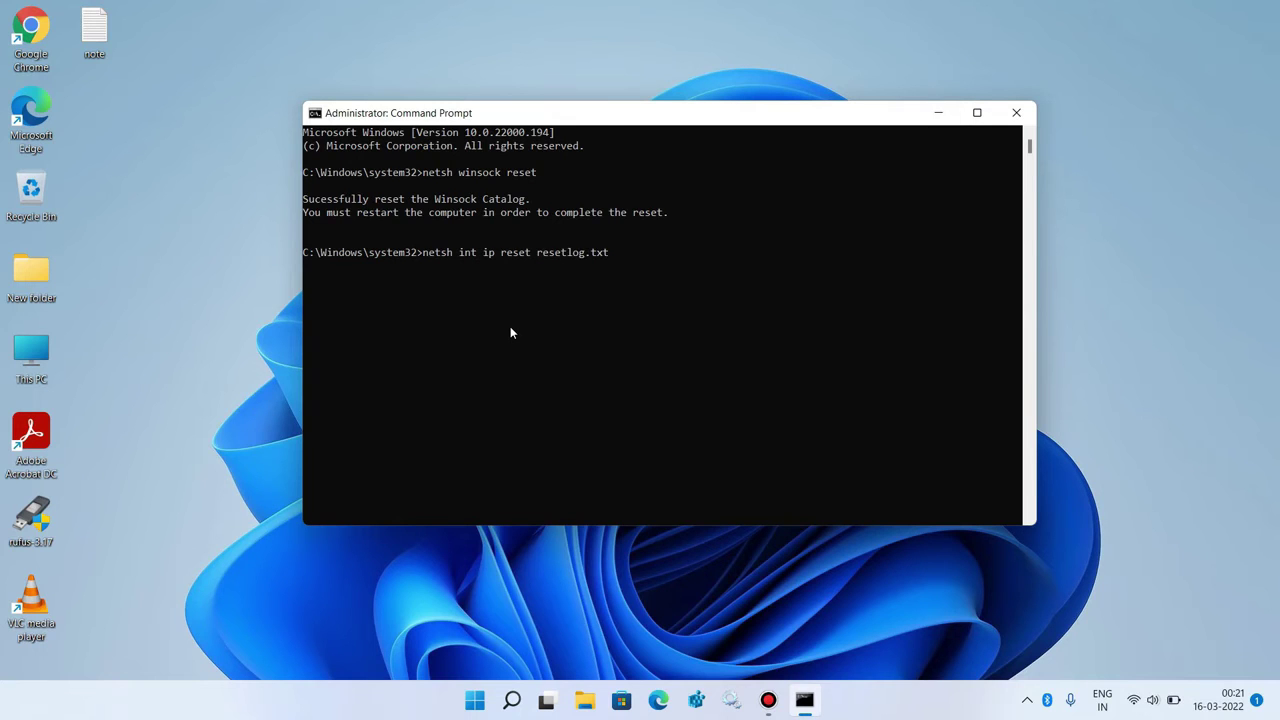
{"action": "key", "text": "Return"}
{"action": "scroll", "coordinate": [510, 332], "scroll_direction": "down", "scroll_amount": 3}
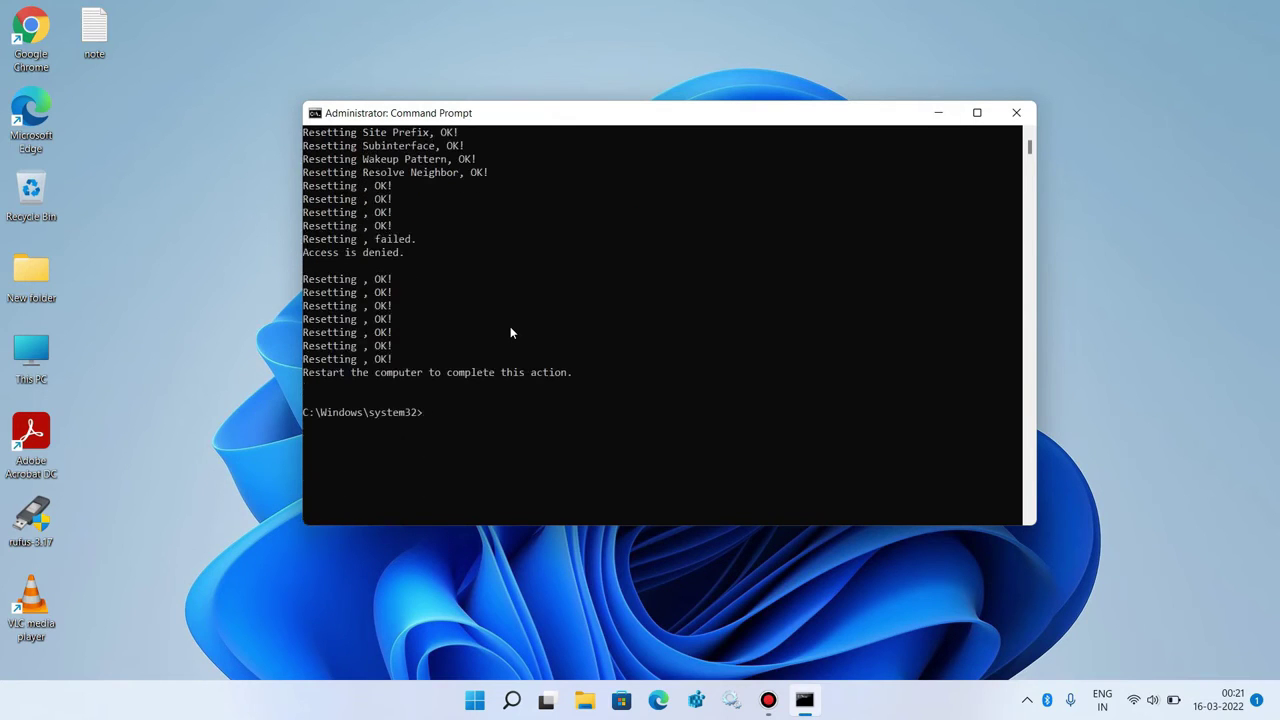
{"action": "type", "text": "exit"}
{"action": "key", "text": "Return"}
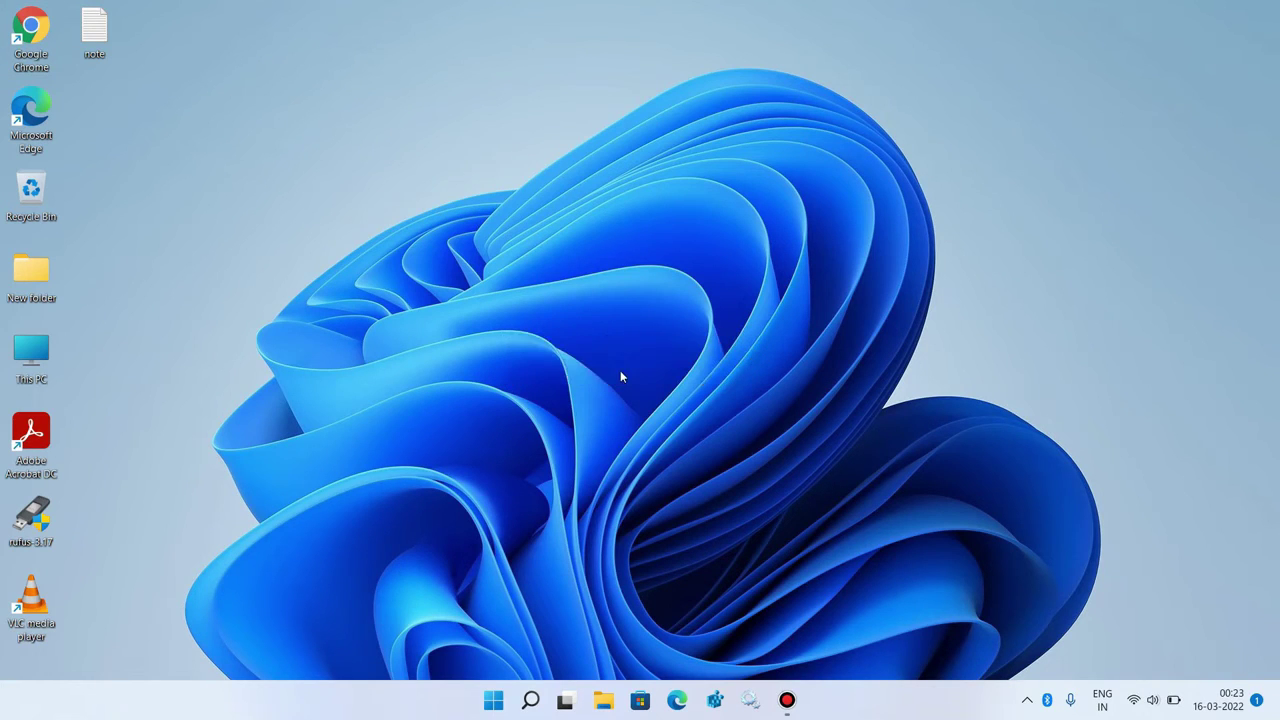
Step: Search 'services' and open the Services app
{"action": "left_click", "coordinate": [531, 699]}
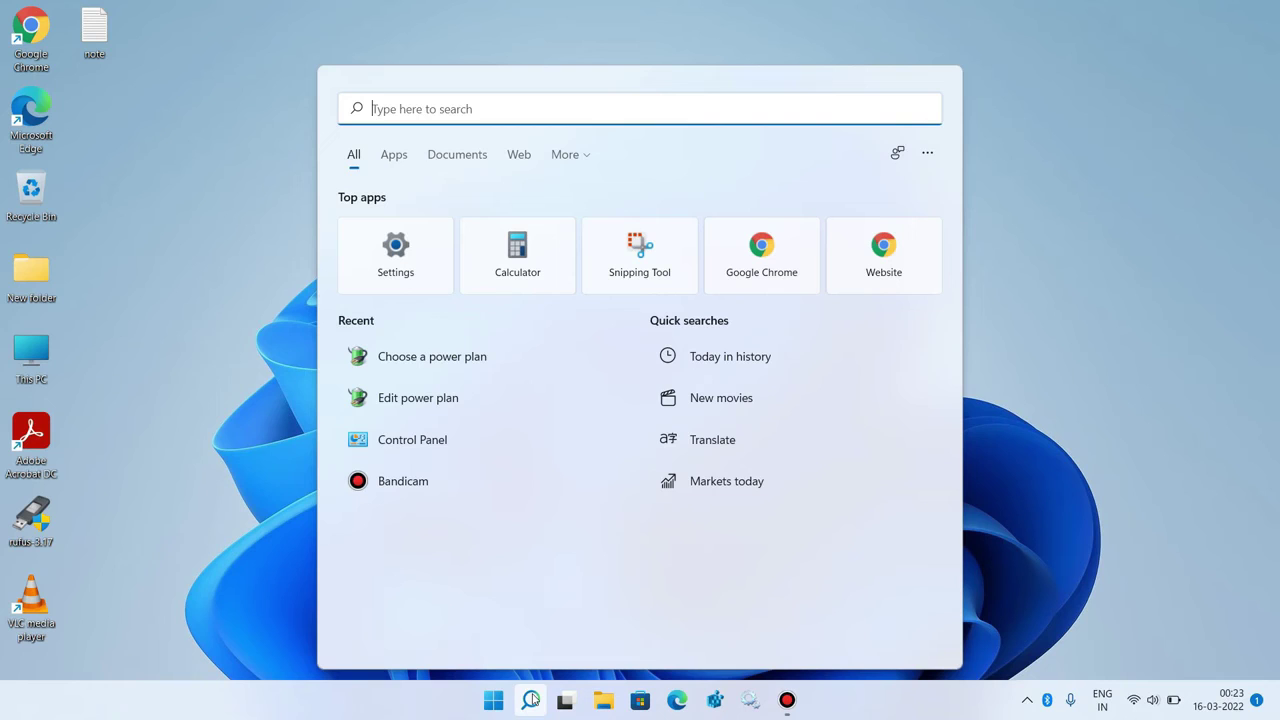
{"action": "type", "text": "services"}
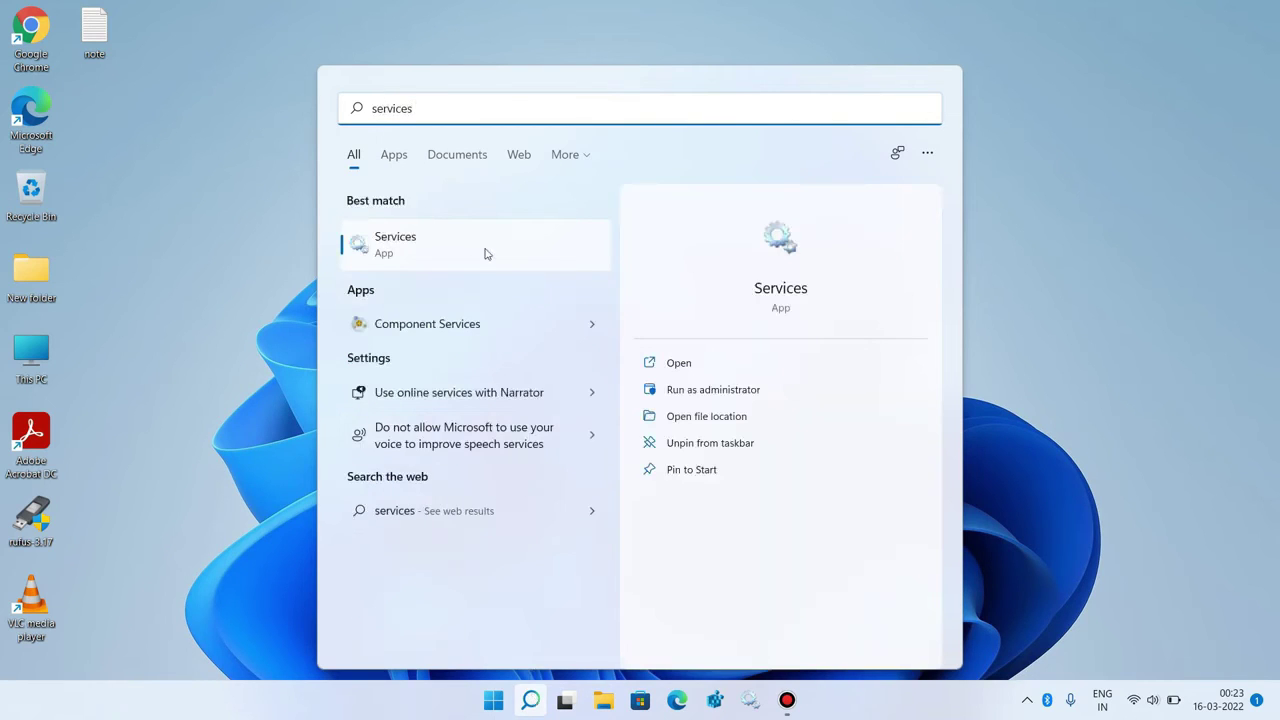
{"action": "left_click", "coordinate": [463, 251]}
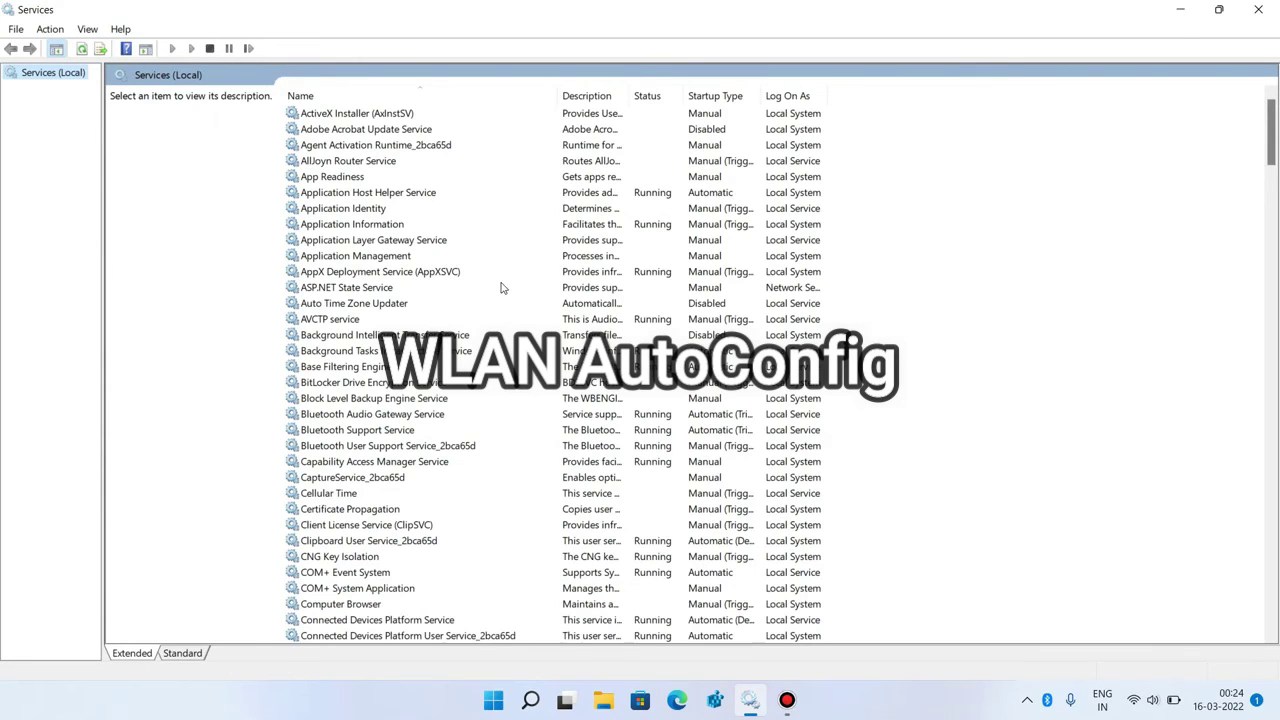
Step: Jump to WLAN AutoConfig in the Services list and open its Properties
{"action": "left_click", "coordinate": [387, 335]}
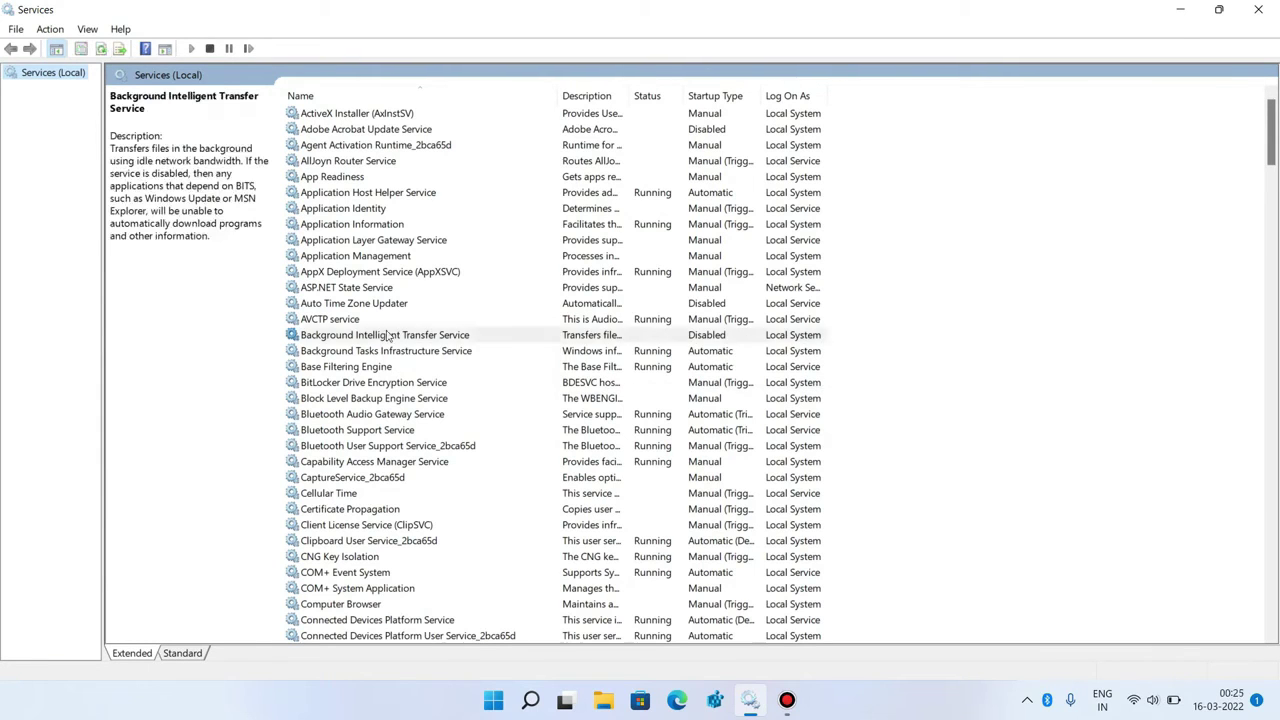
{"action": "key", "text": "w"}
{"action": "key", "text": "l"}
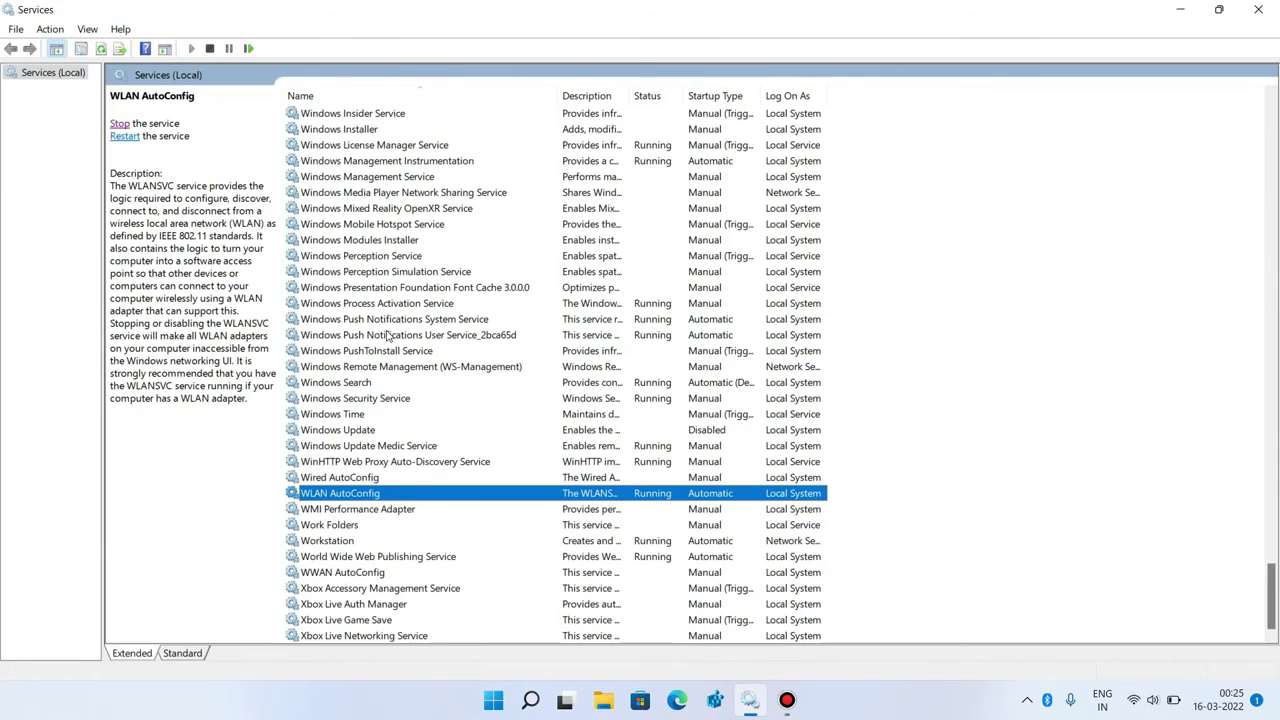
{"action": "right_click", "coordinate": [365, 502]}
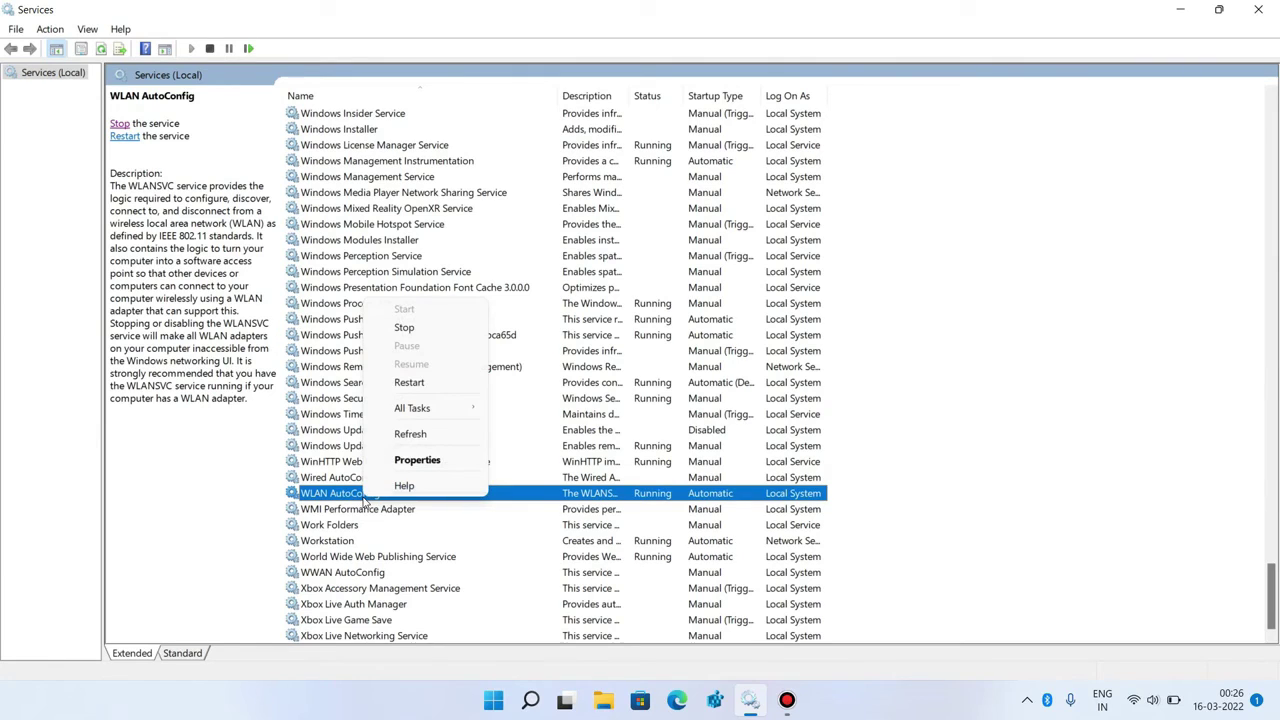
{"action": "left_click", "coordinate": [395, 463]}
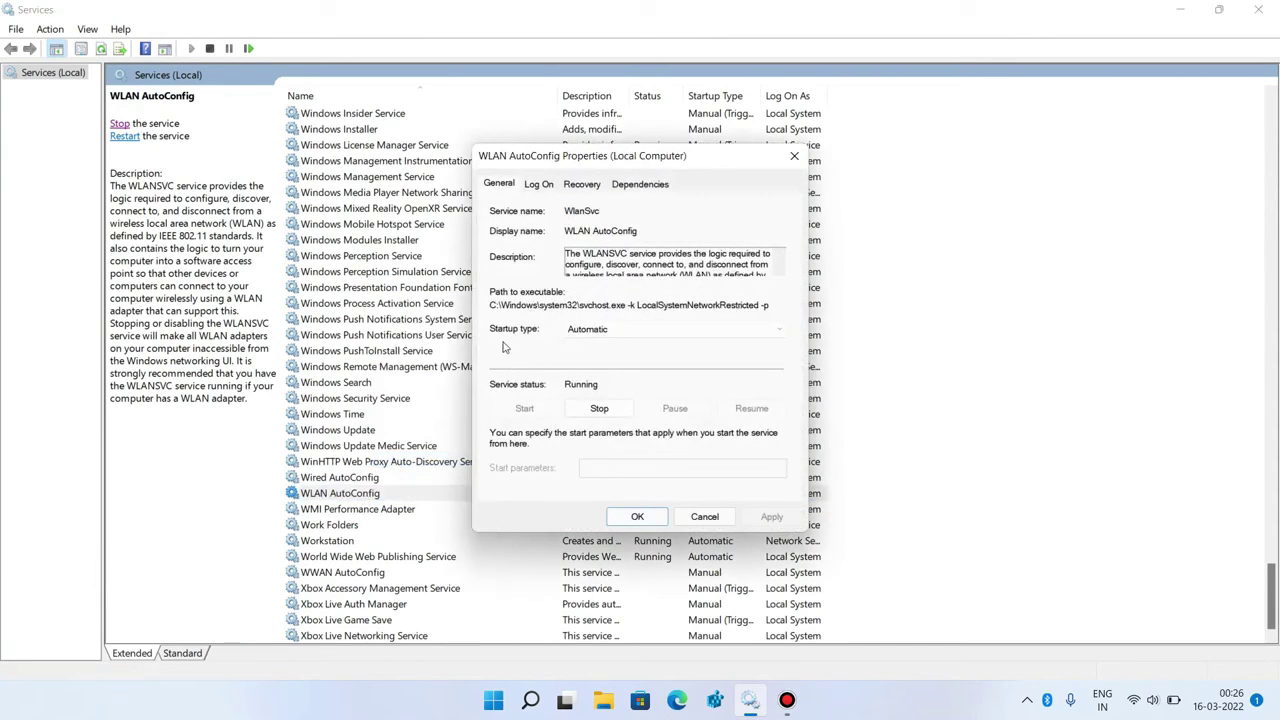
Step: Keep WLAN AutoConfig's startup type on Automatic, apply and confirm it, then close Services
{"action": "left_click", "coordinate": [590, 340]}
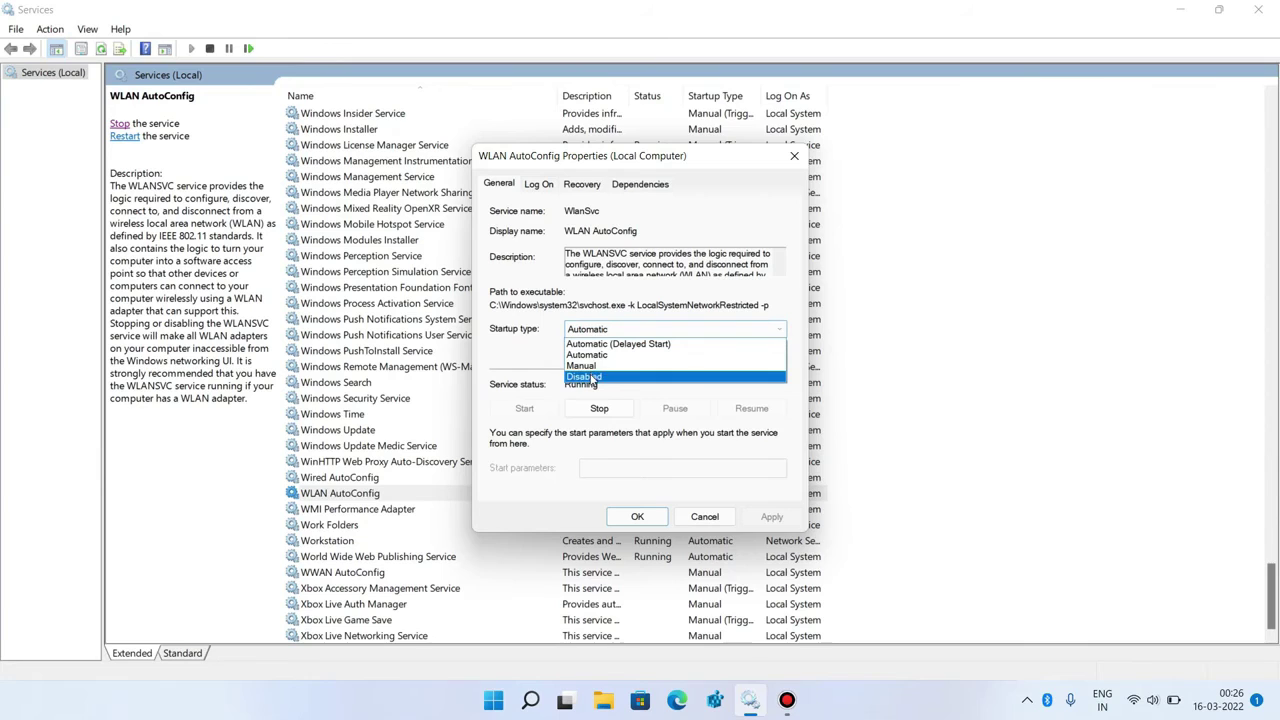
{"action": "left_click", "coordinate": [590, 355]}
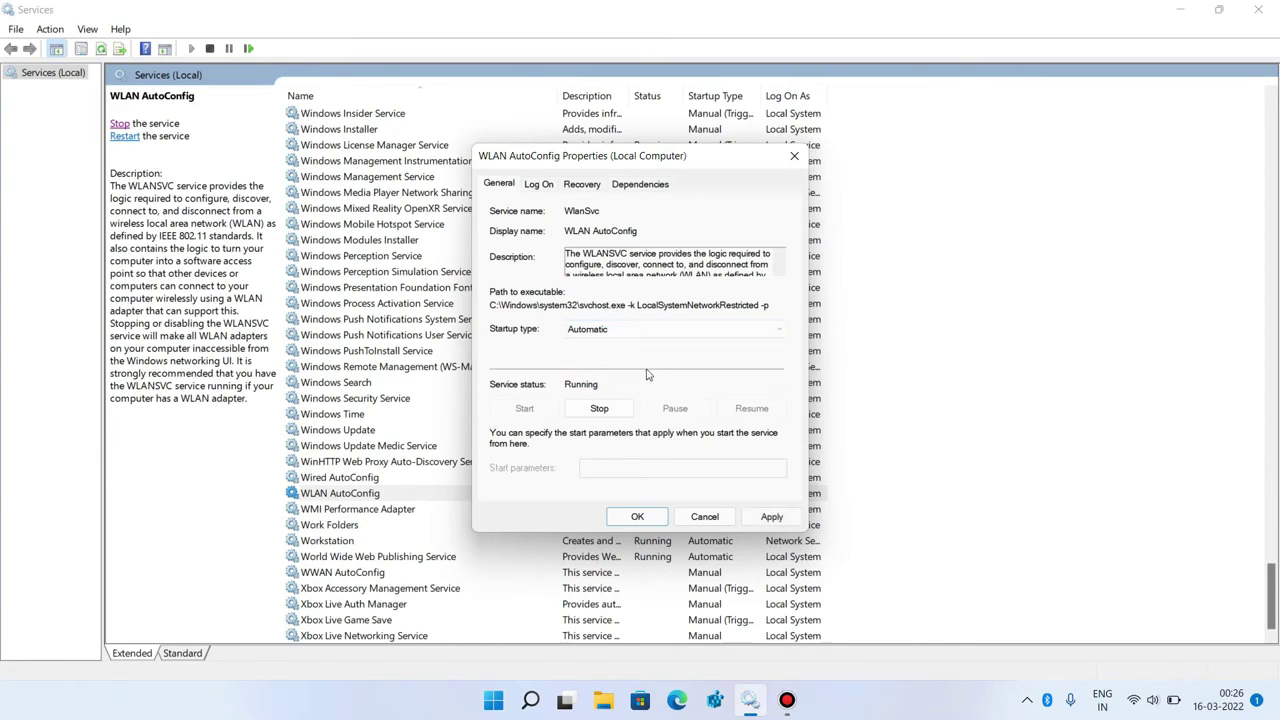
{"action": "left_click", "coordinate": [770, 517]}
{"action": "left_click", "coordinate": [631, 512]}
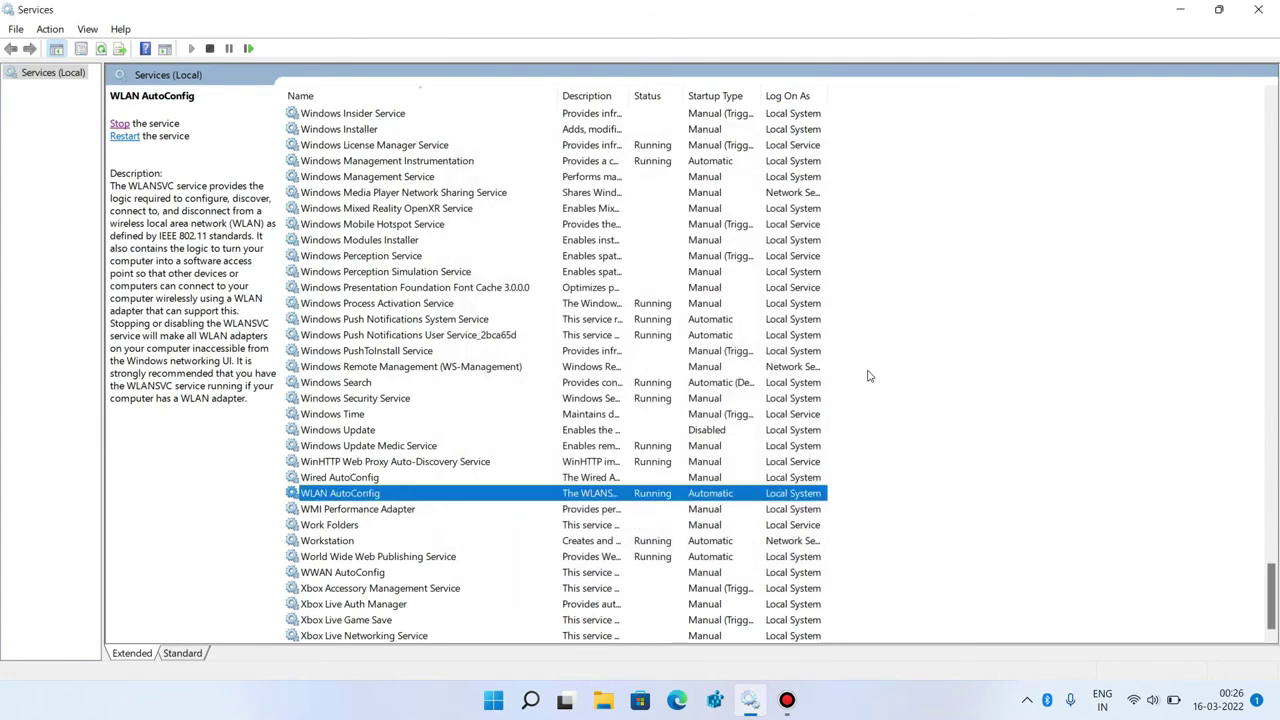
{"action": "left_click", "coordinate": [1257, 9]}
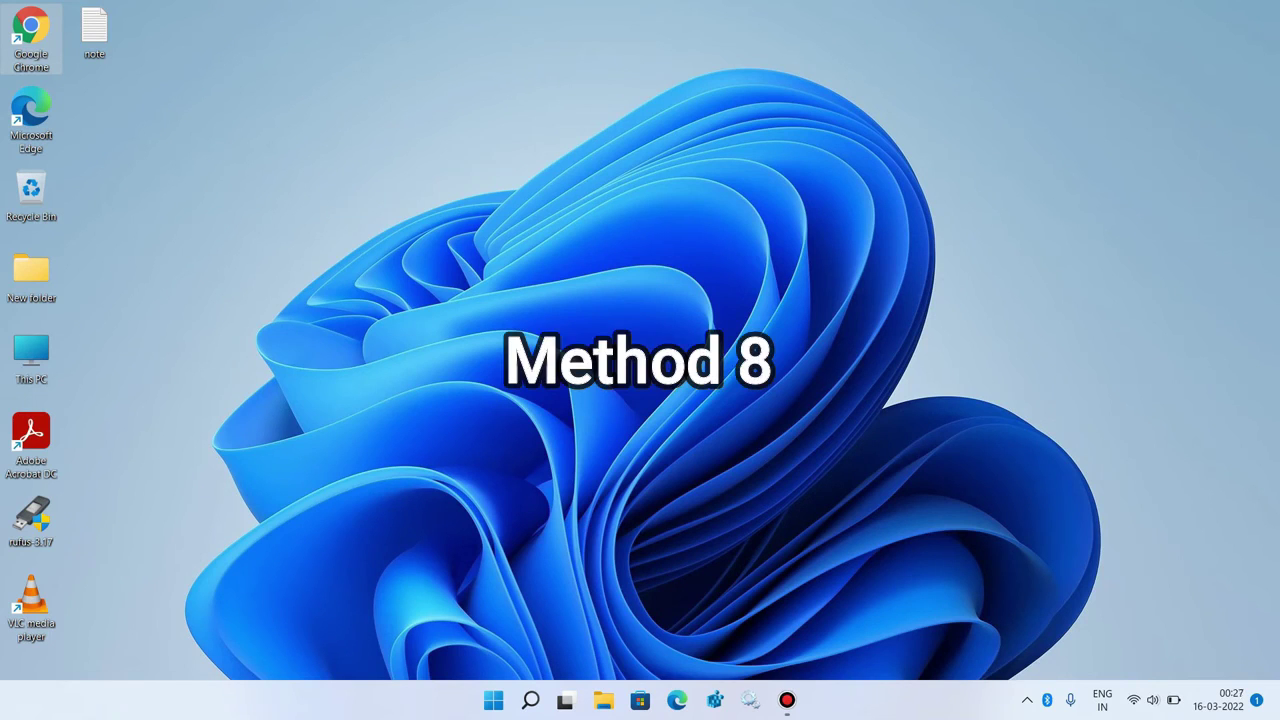
Step: Open Device Manager, expand Network adapters and bring up actions for the Intel(R) Wireless-AC 9560
{"action": "right_click", "coordinate": [493, 700]}
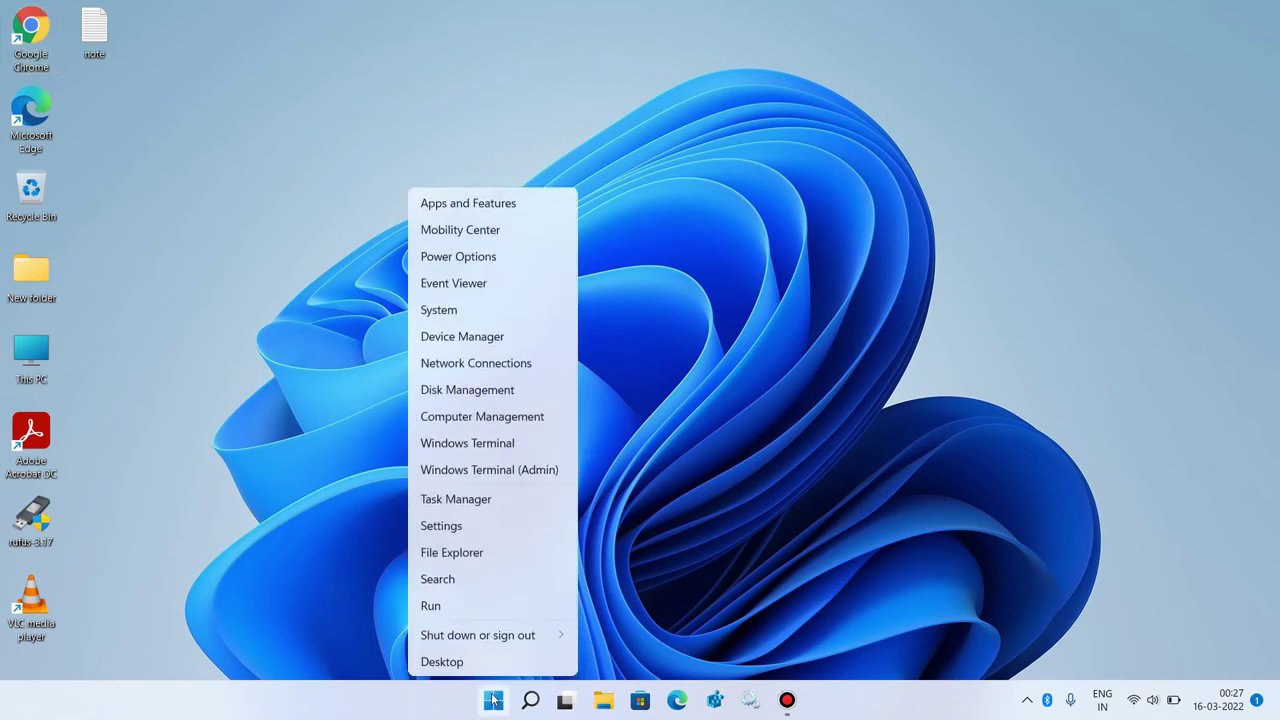
{"action": "left_click", "coordinate": [485, 343]}
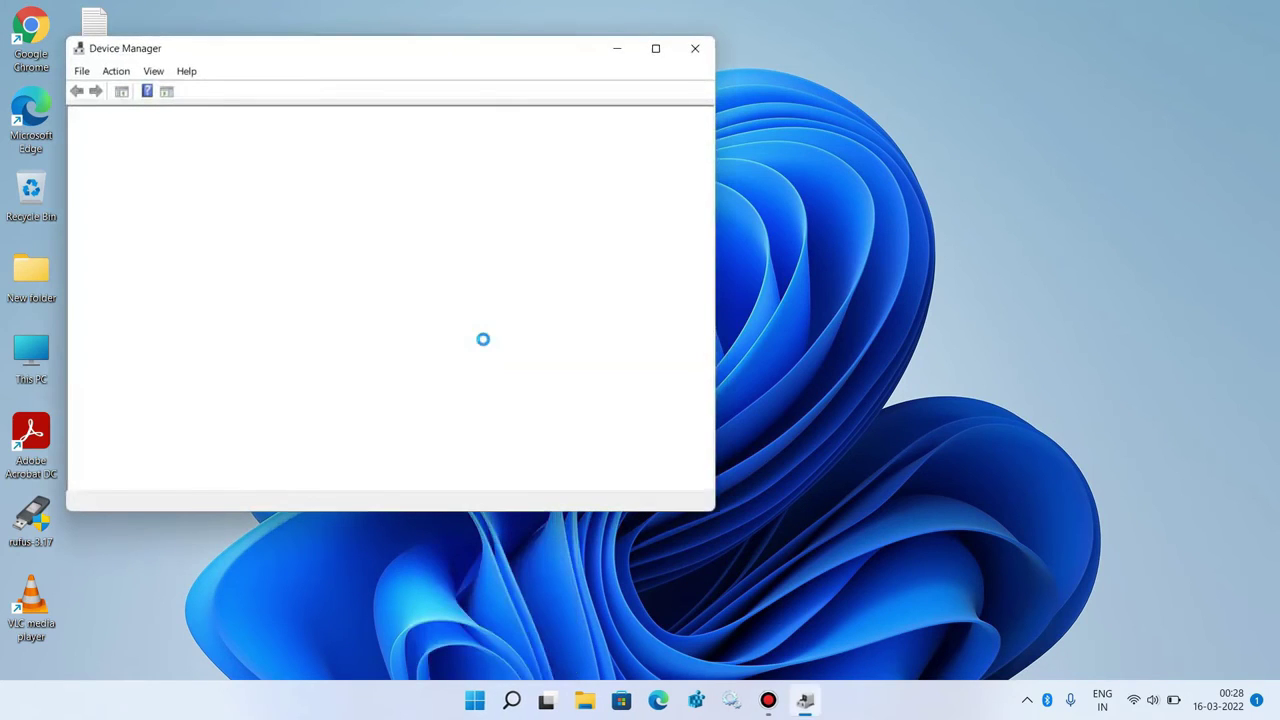
{"action": "left_click_drag", "start_coordinate": [455, 52], "coordinate": [710, 96]}
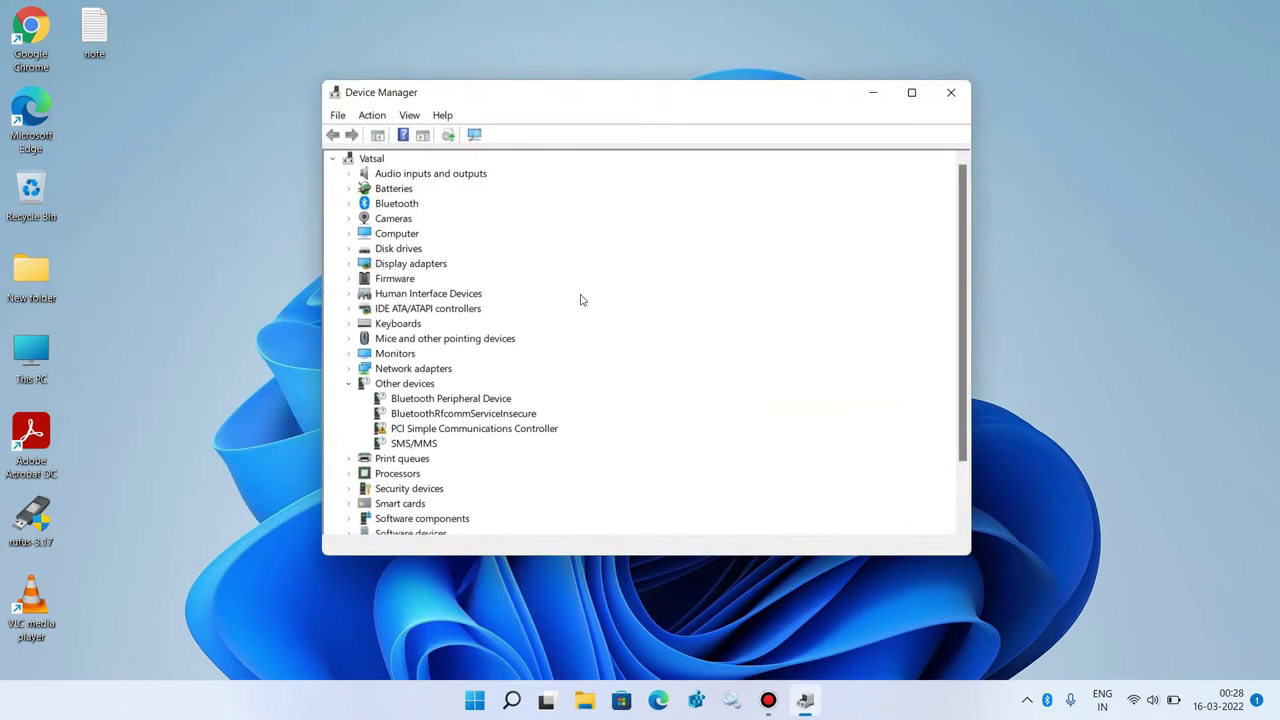
{"action": "left_click", "coordinate": [349, 386]}
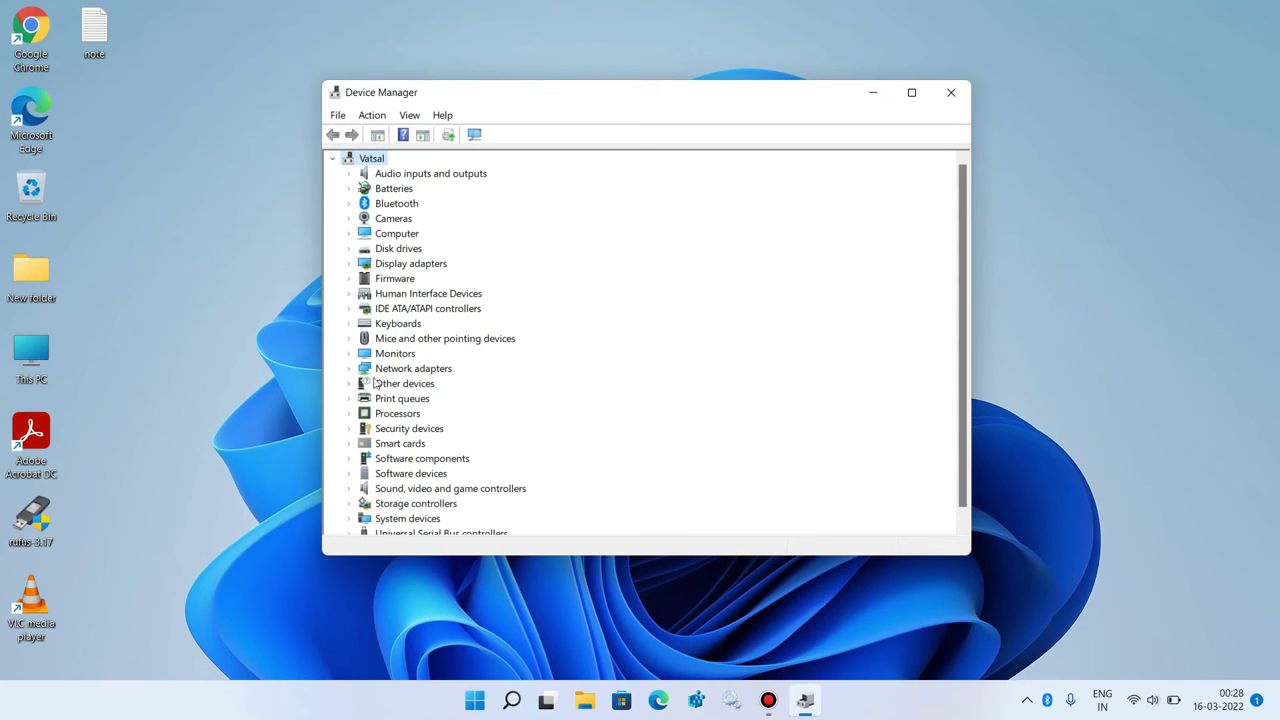
{"action": "left_click", "coordinate": [350, 370]}
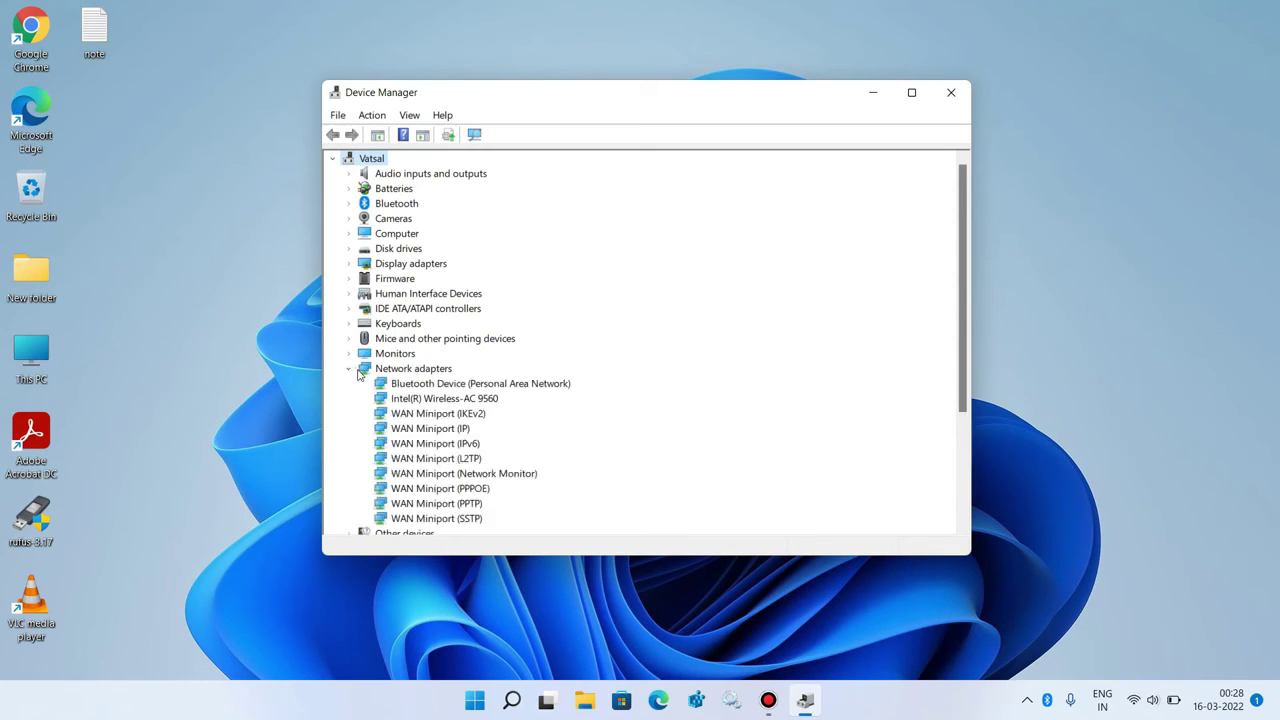
{"action": "left_click", "coordinate": [423, 400]}
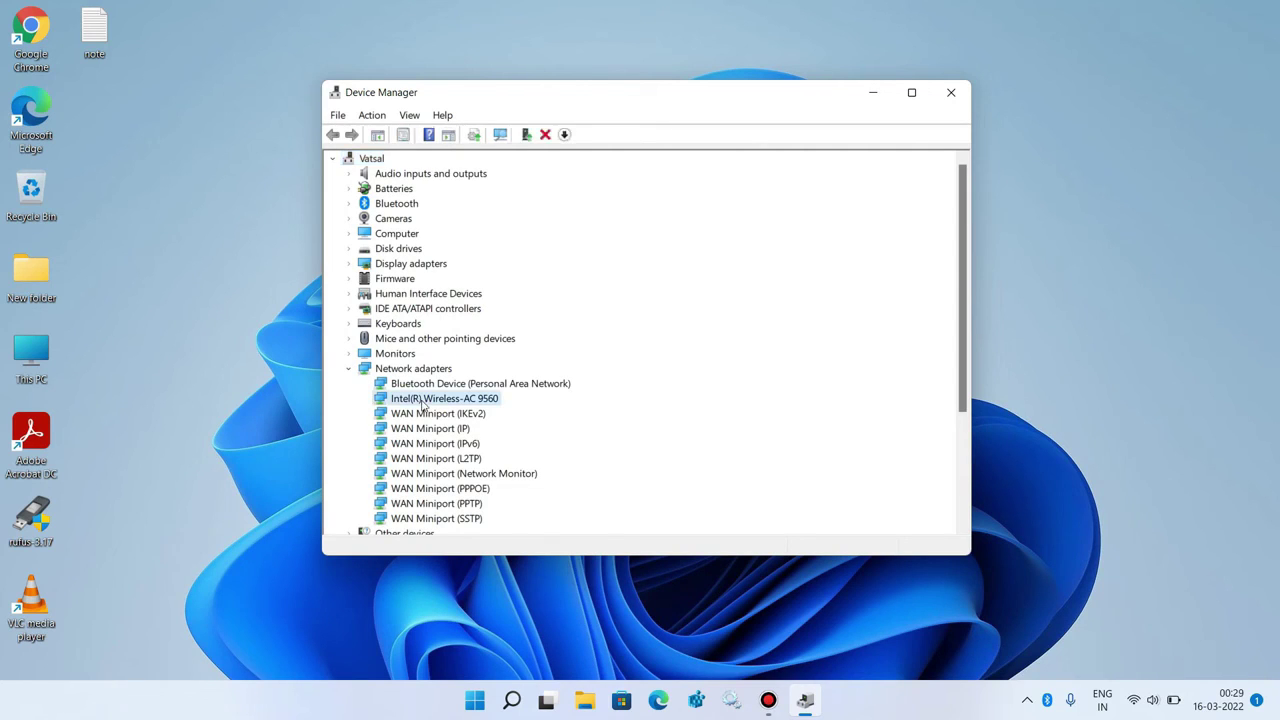
{"action": "right_click", "coordinate": [423, 404]}
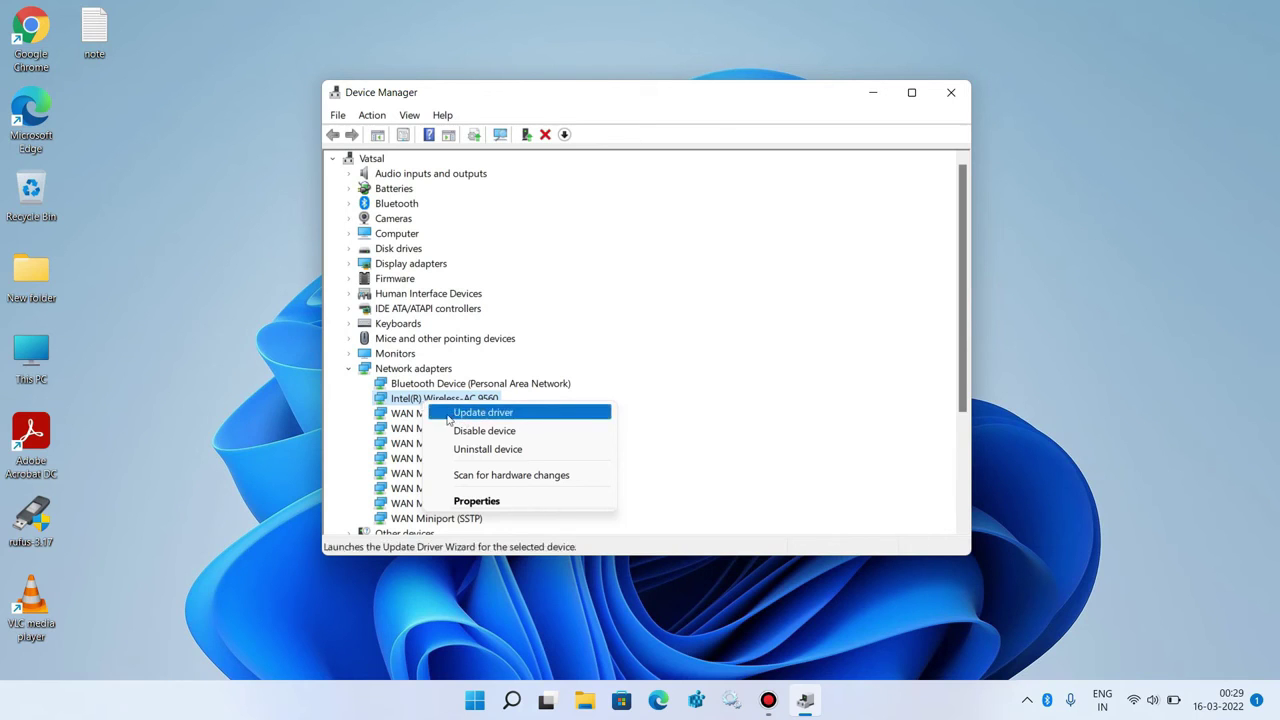
Step: Update the adapter with the locally stored Intel(R) Wireless-AC 9560 (Intel) driver
{"action": "left_click", "coordinate": [452, 413]}
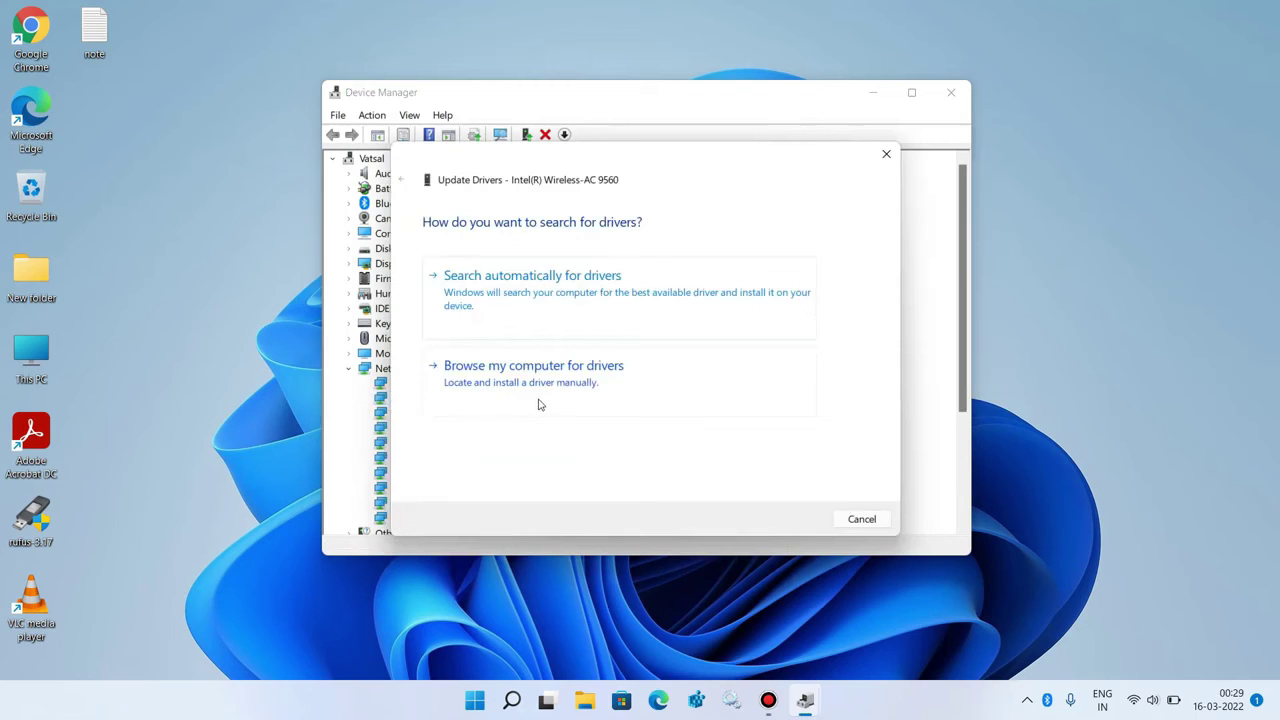
{"action": "left_click", "coordinate": [531, 403]}
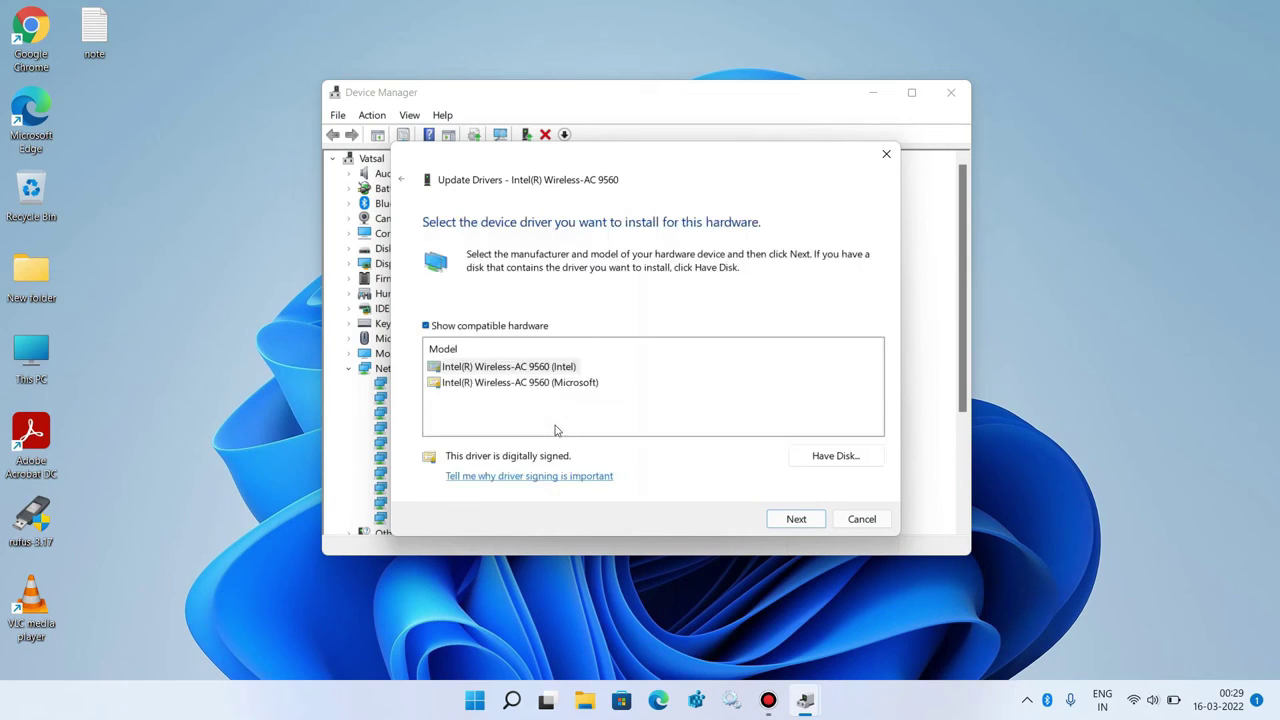
{"action": "left_click", "coordinate": [460, 367]}
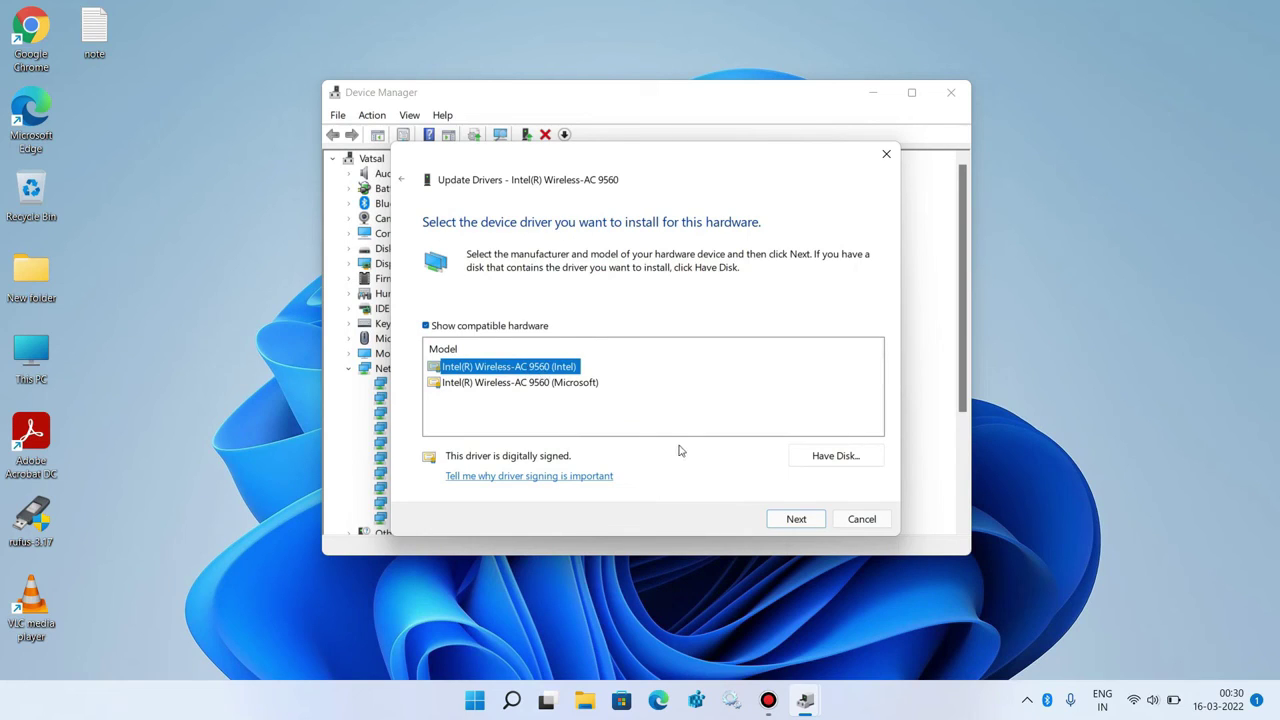
{"action": "left_click", "coordinate": [782, 518]}
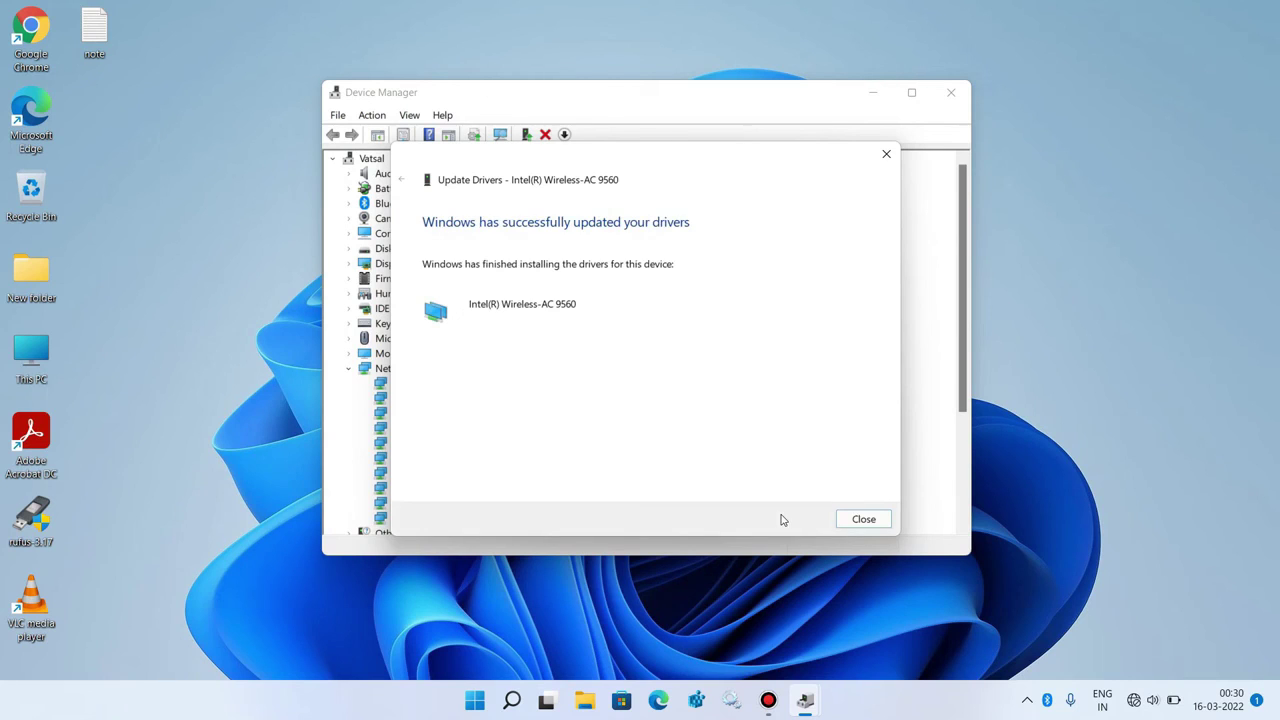
{"action": "left_click", "coordinate": [864, 519]}
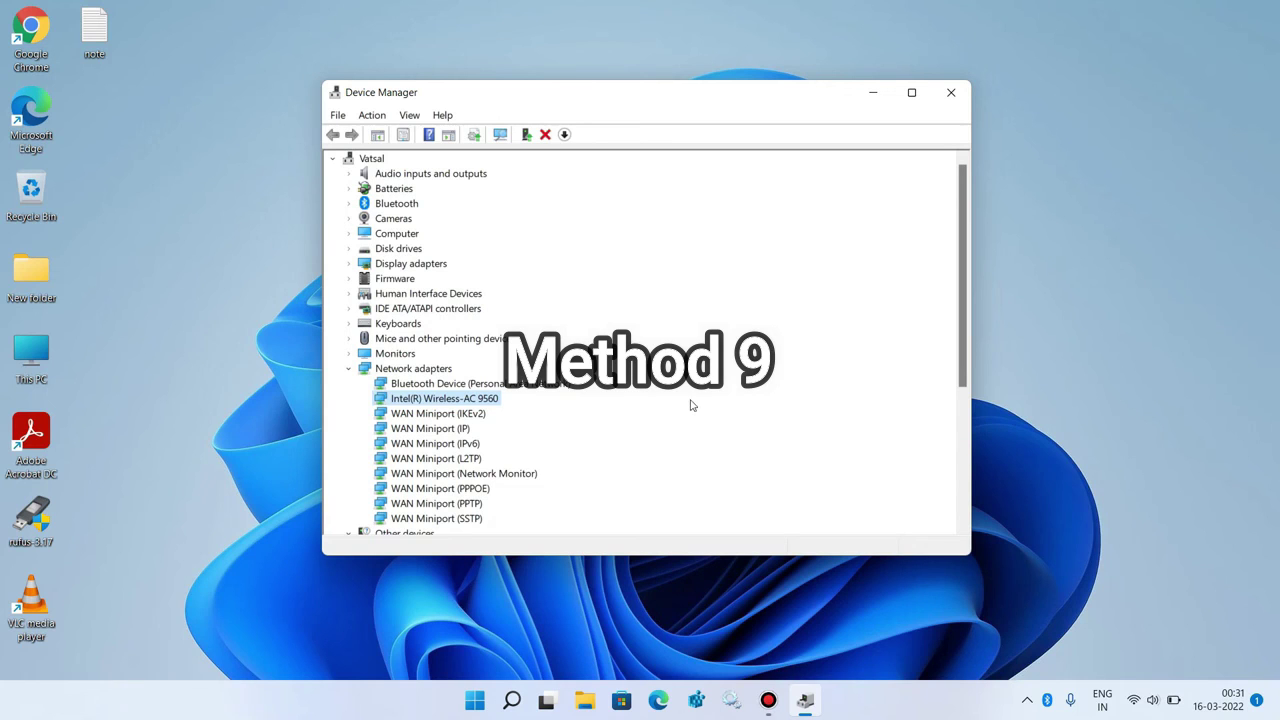
Step: Uninstall the Intel(R) Wireless-AC 9560 device and close Device Manager
{"action": "right_click", "coordinate": [446, 403]}
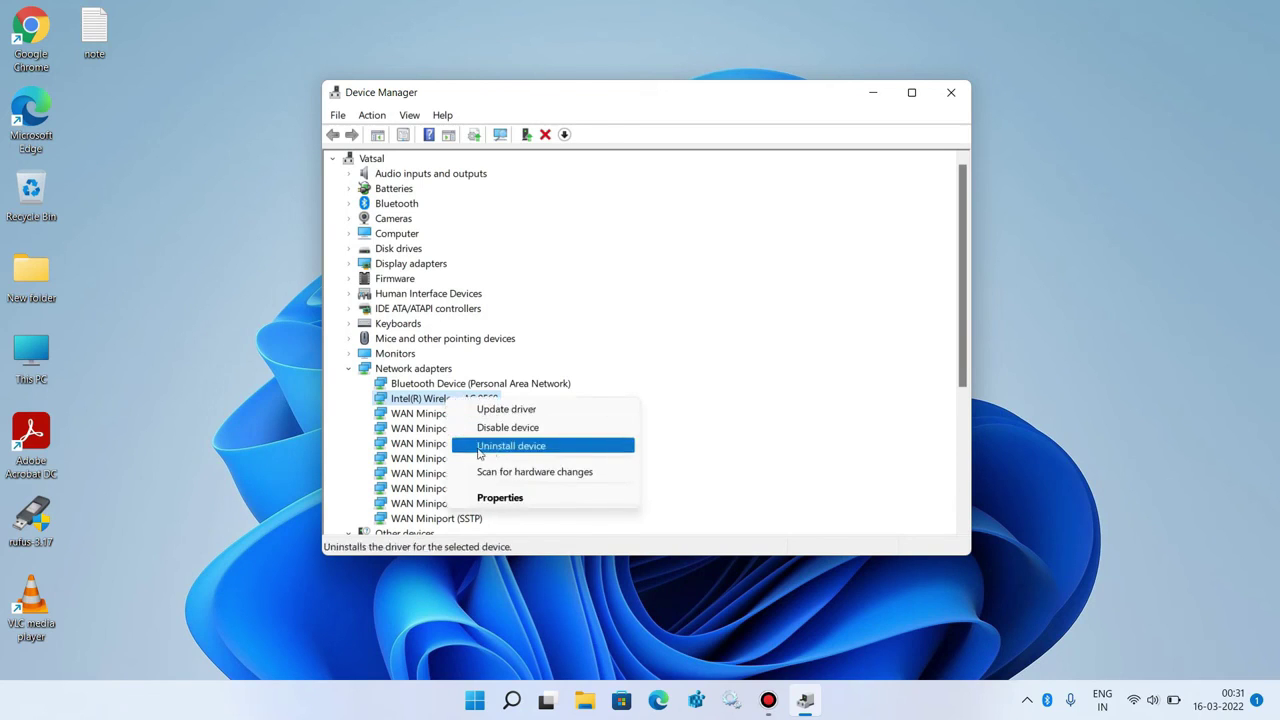
{"action": "left_click", "coordinate": [478, 452]}
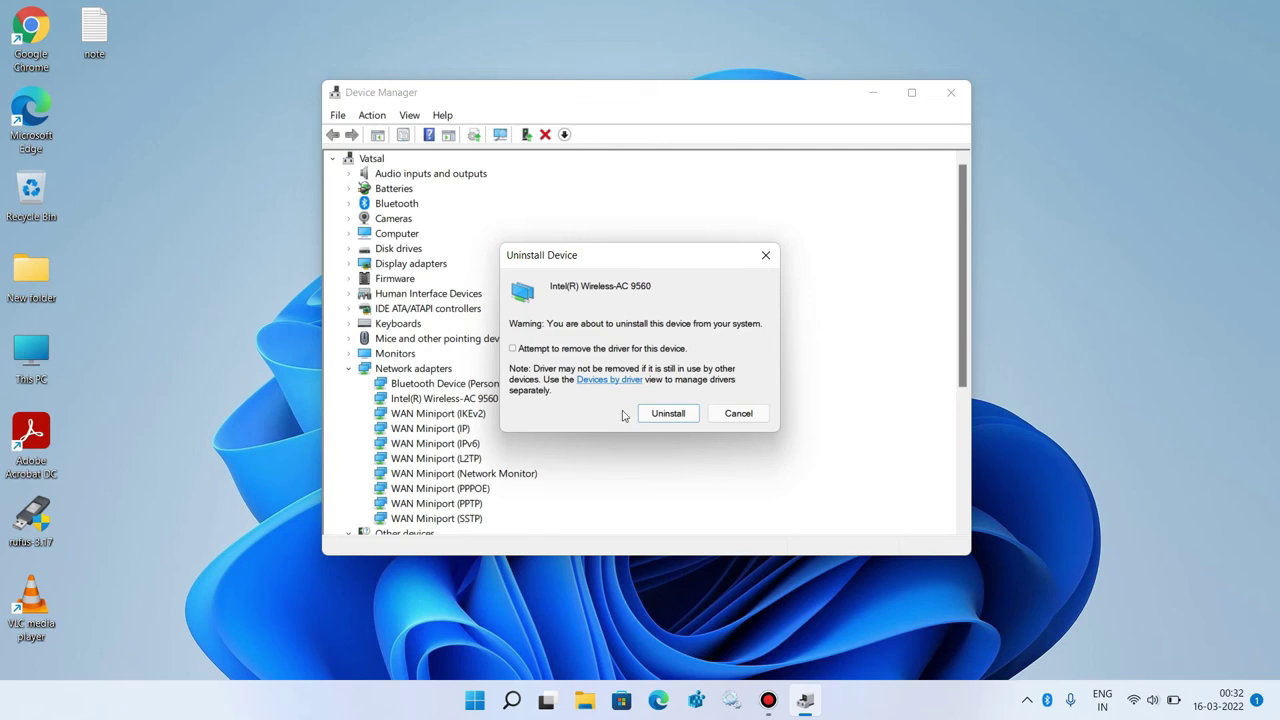
{"action": "left_click", "coordinate": [668, 413]}
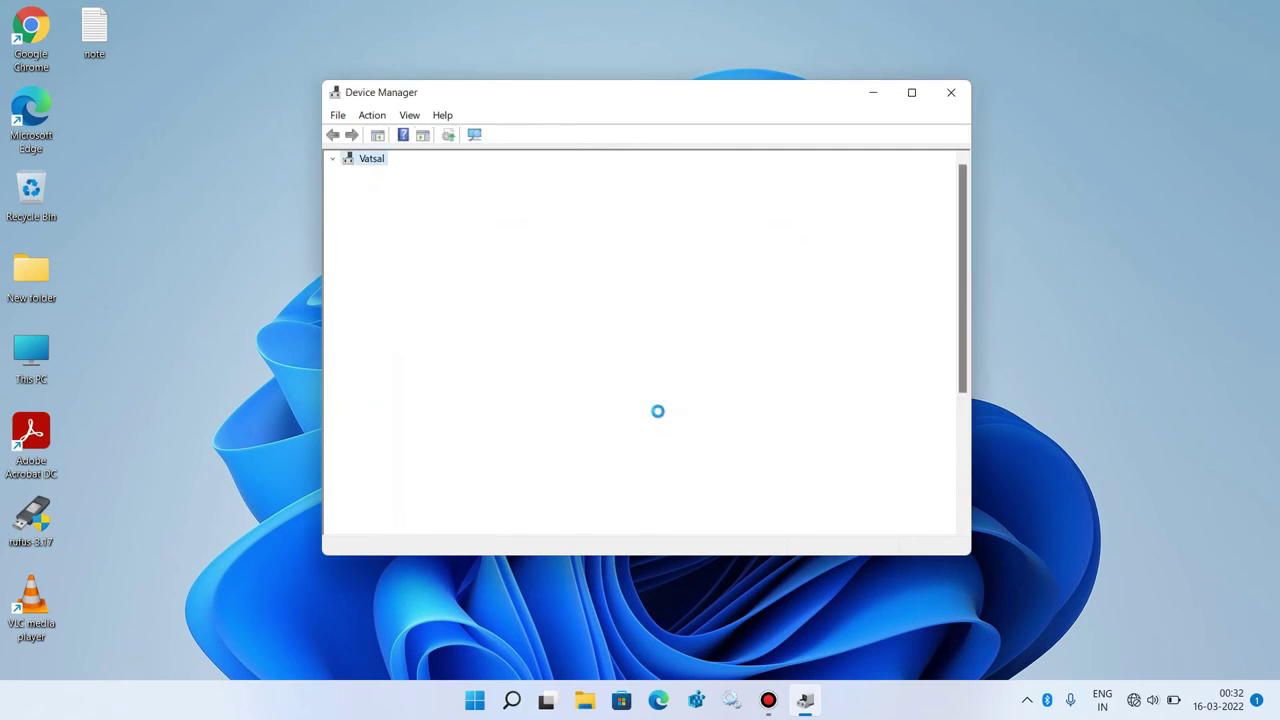
{"action": "left_click", "coordinate": [949, 98]}
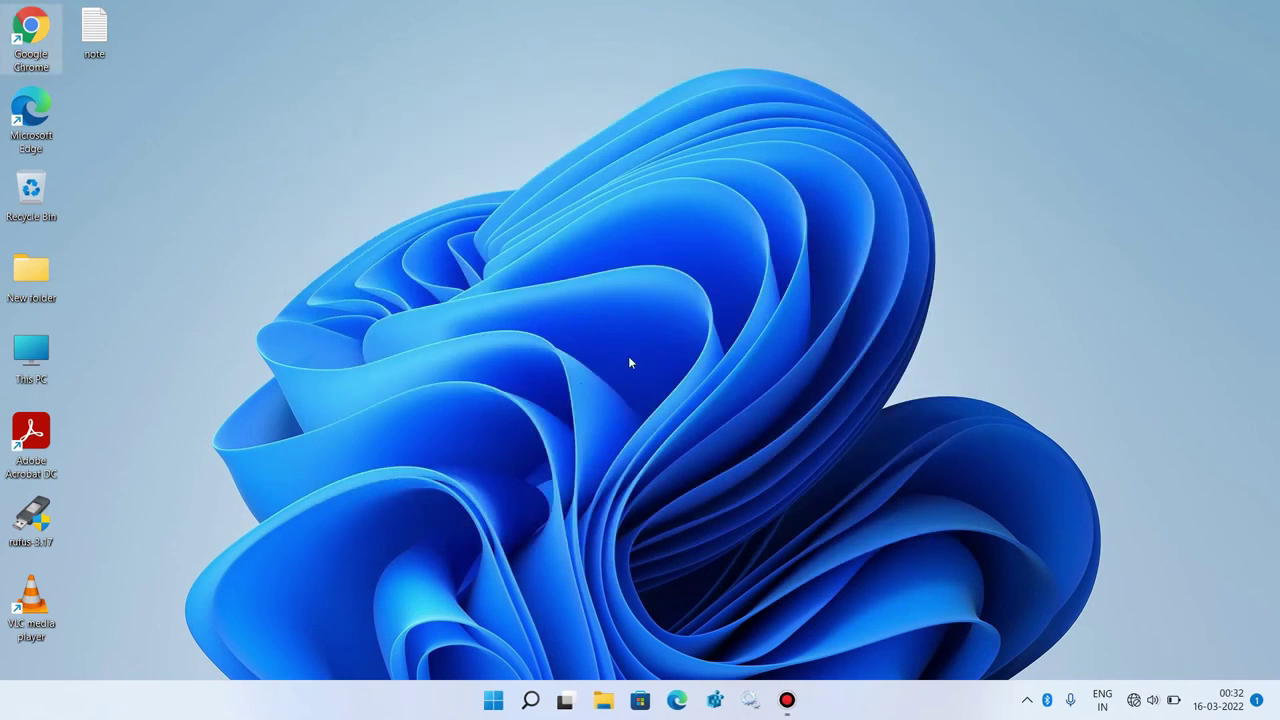